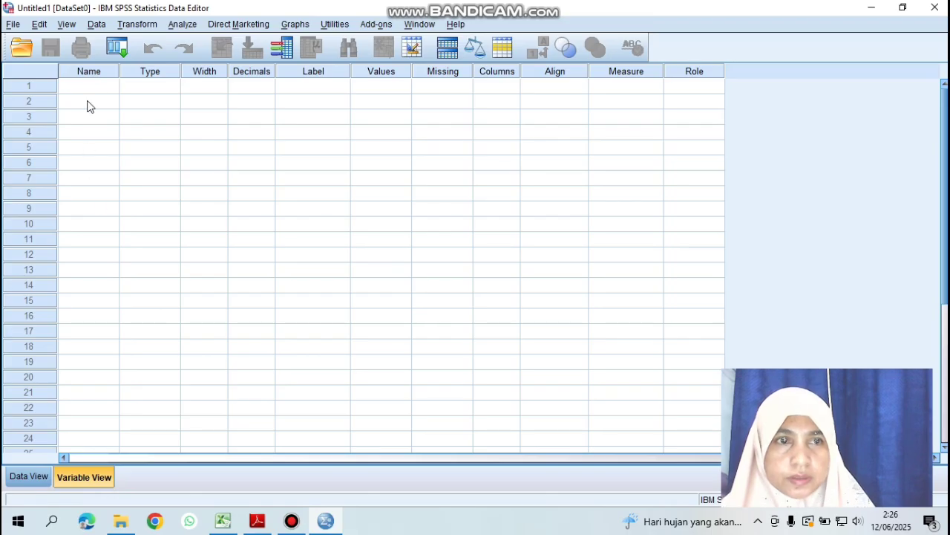
# - Define two numeric variables named HASIL and KELAS in the first two rows of the variable list
pyautogui.click(97, 90)
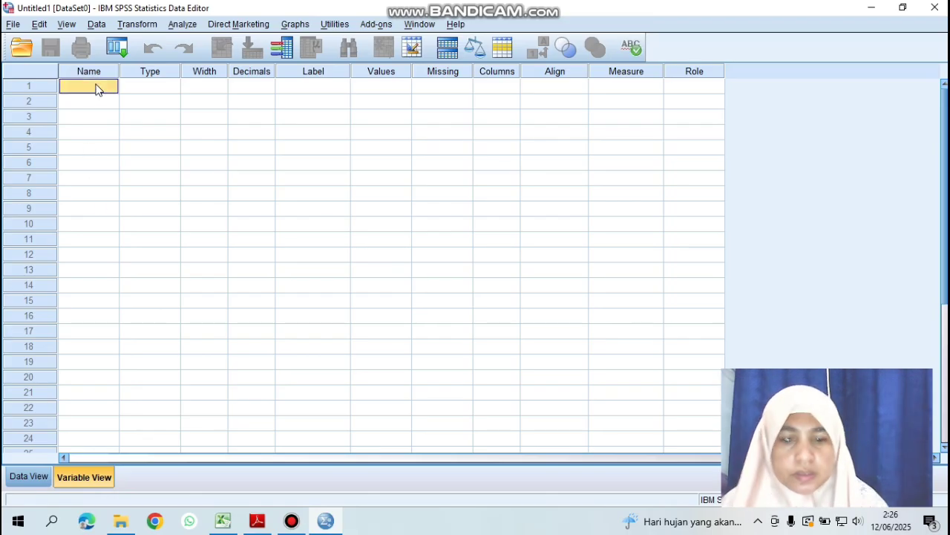
pyautogui.write('HASIL')
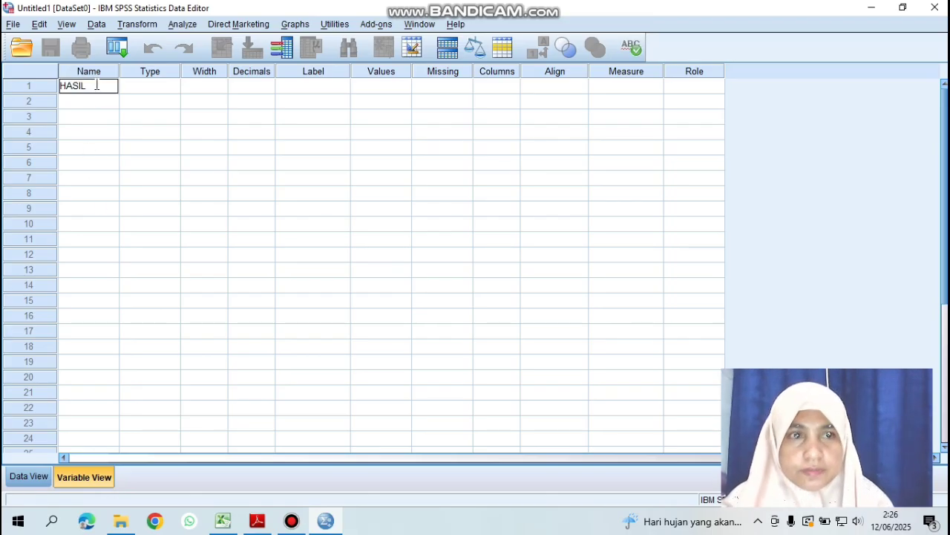
pyautogui.press('Return')
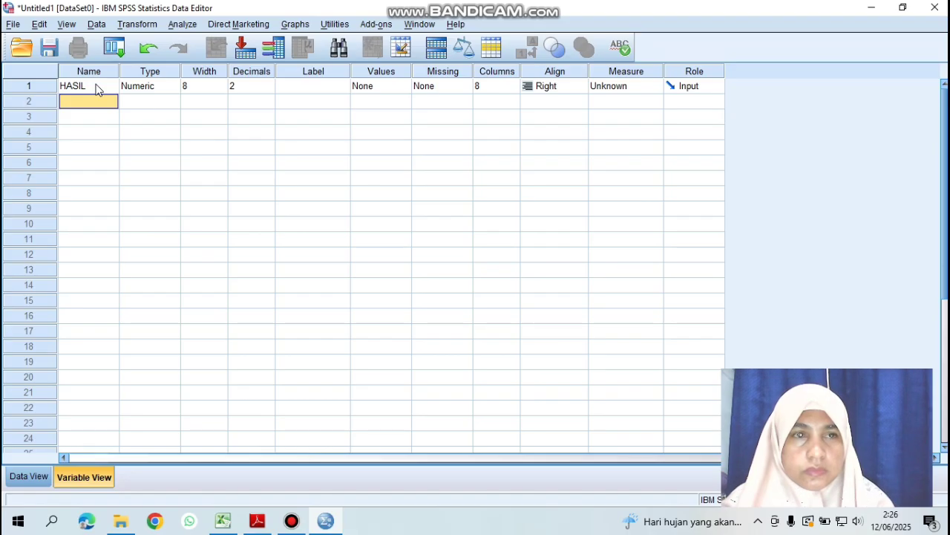
pyautogui.write('KELAS')
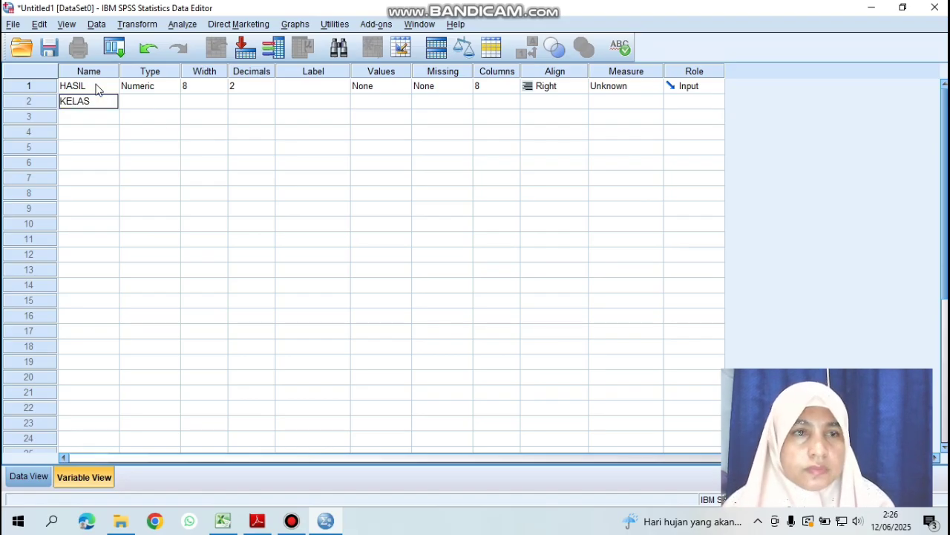
pyautogui.doubleClick(171, 132)
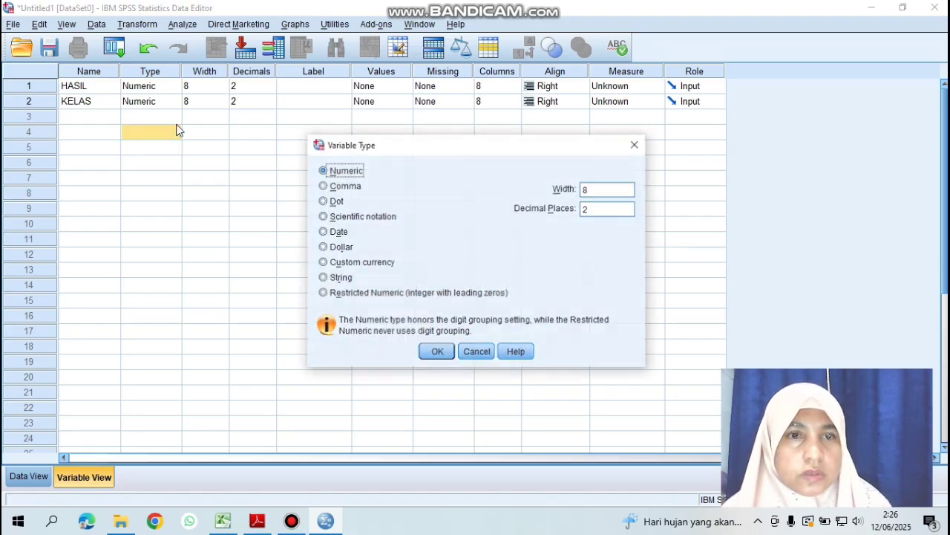
pyautogui.click(636, 145)
# - Set the decimals of both HASIL and KELAS to 0
pyautogui.click(268, 87)
pyautogui.click(270, 83)
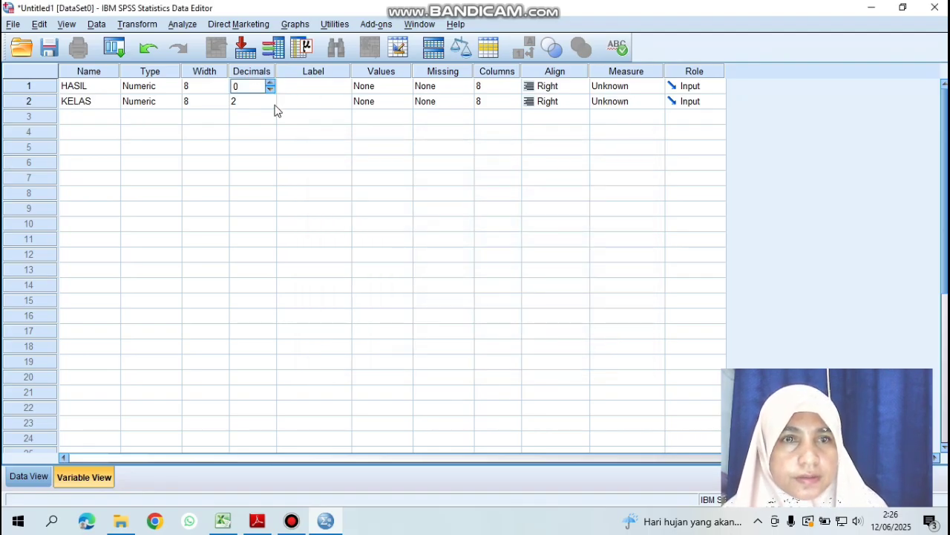
pyautogui.click(273, 105)
pyautogui.click(271, 105)
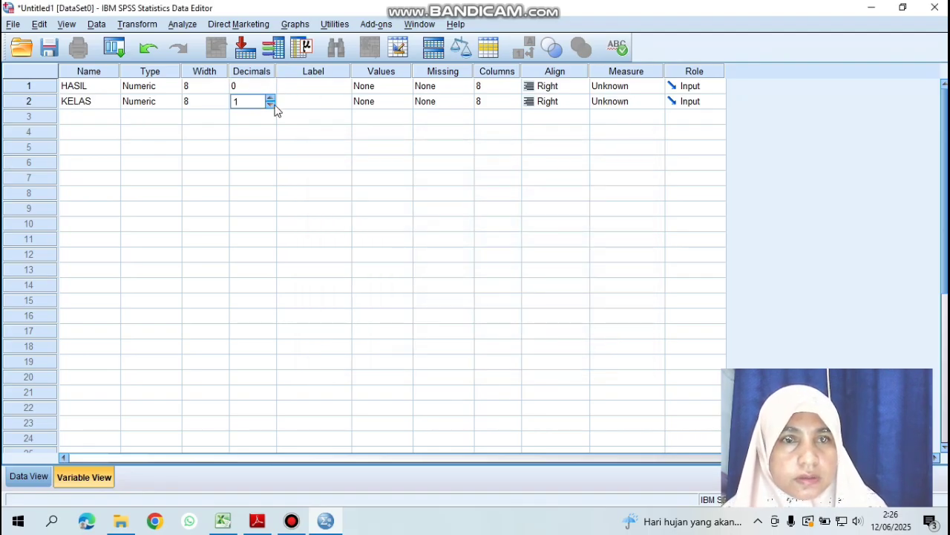
# - Label the HASIL variable "HASIL BELAJAR SISWA" and the KELAS variable "KELAS"
pyautogui.click(311, 89)
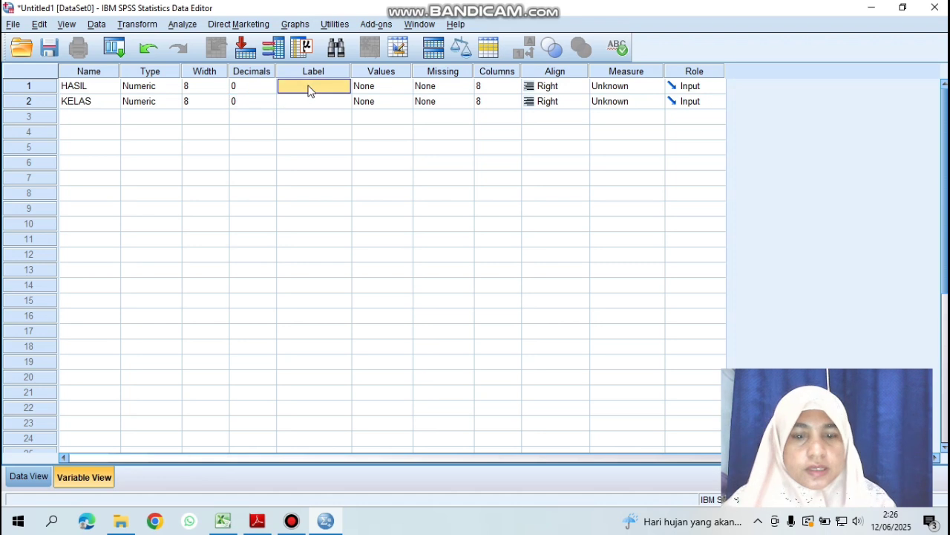
pyautogui.write('HASIL BEL')
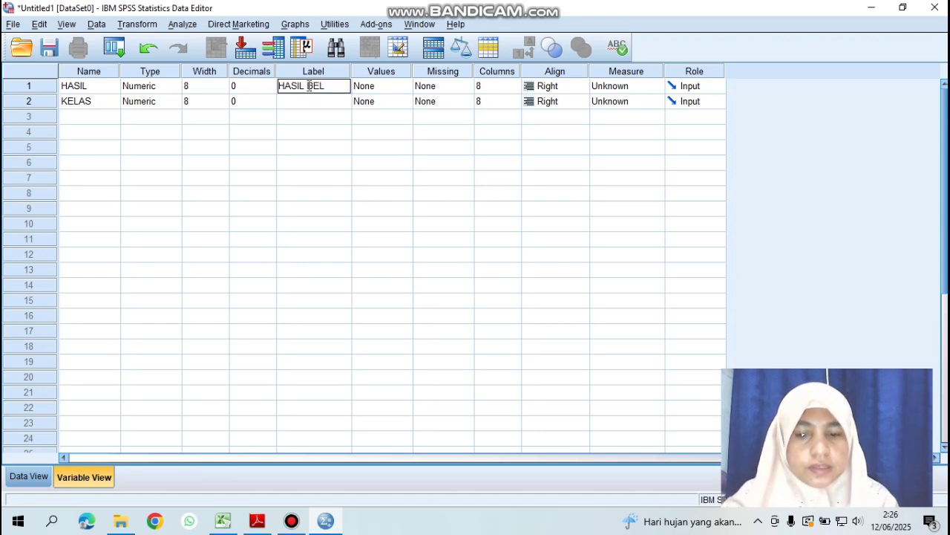
pyautogui.write('AJ')
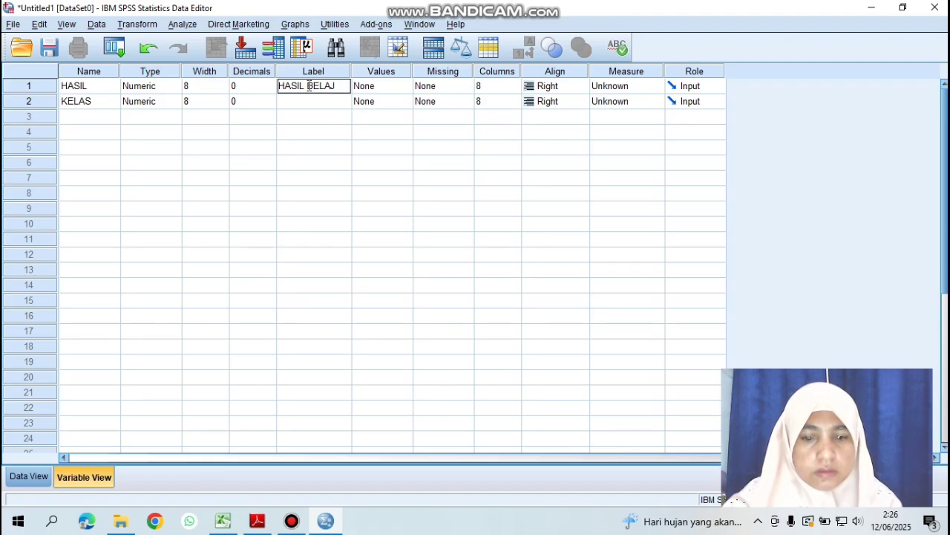
pyautogui.write('AR SISWA')
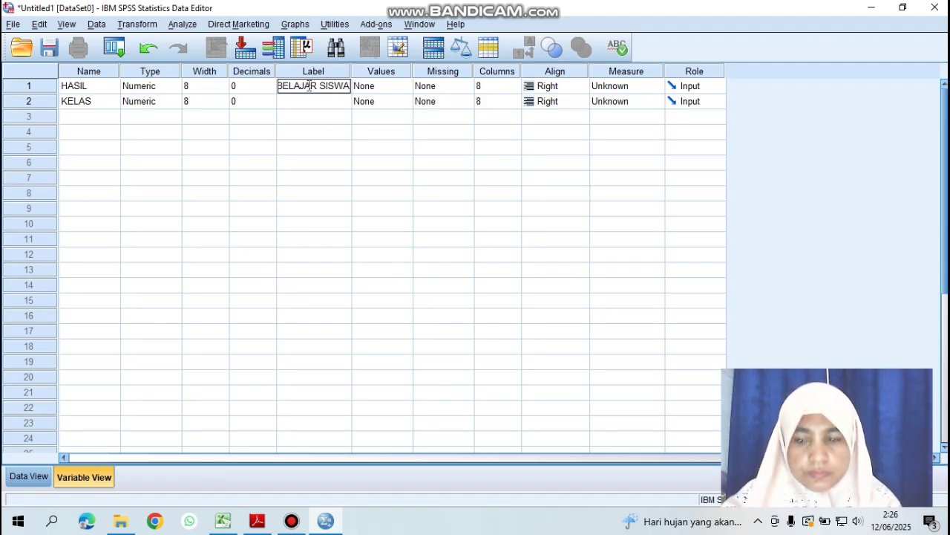
pyautogui.press('Return')
pyautogui.write('KELAS')
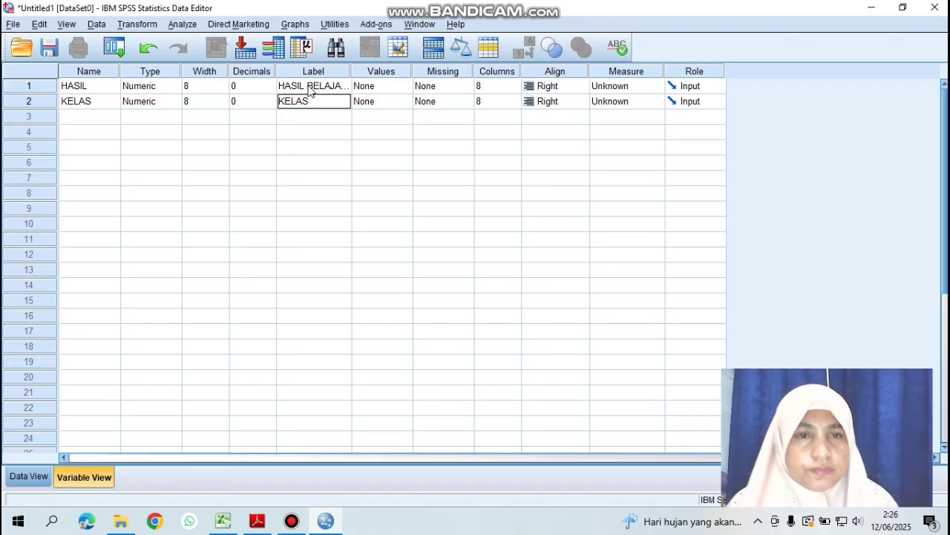
# - Add a value label for the KELAS variable that assigns "NILAI KELAS EKSPERIMEN" to value 1
pyautogui.doubleClick(404, 104)
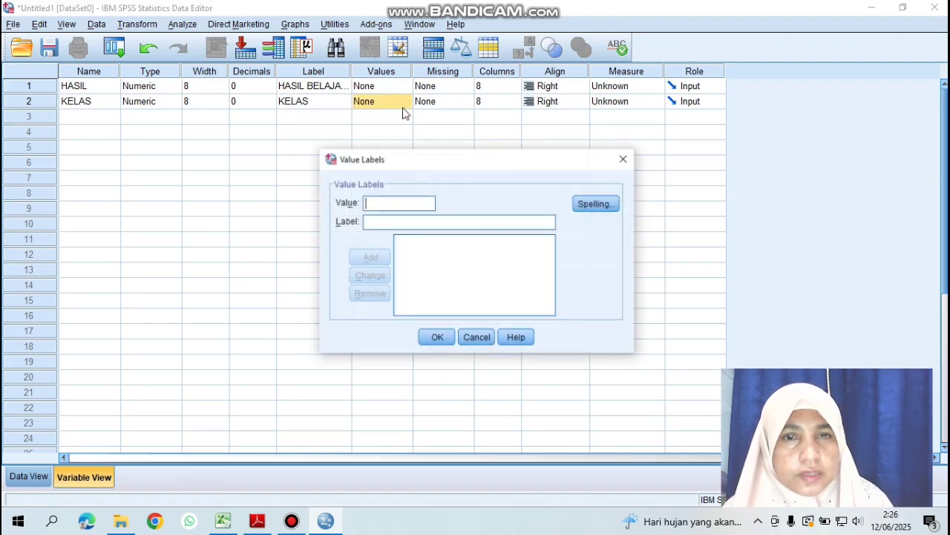
pyautogui.click(623, 160)
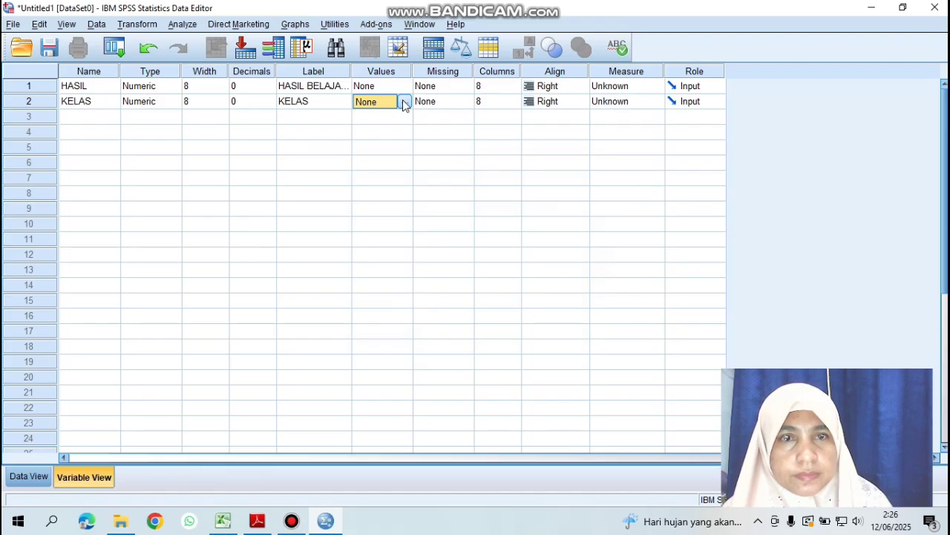
pyautogui.click(405, 105)
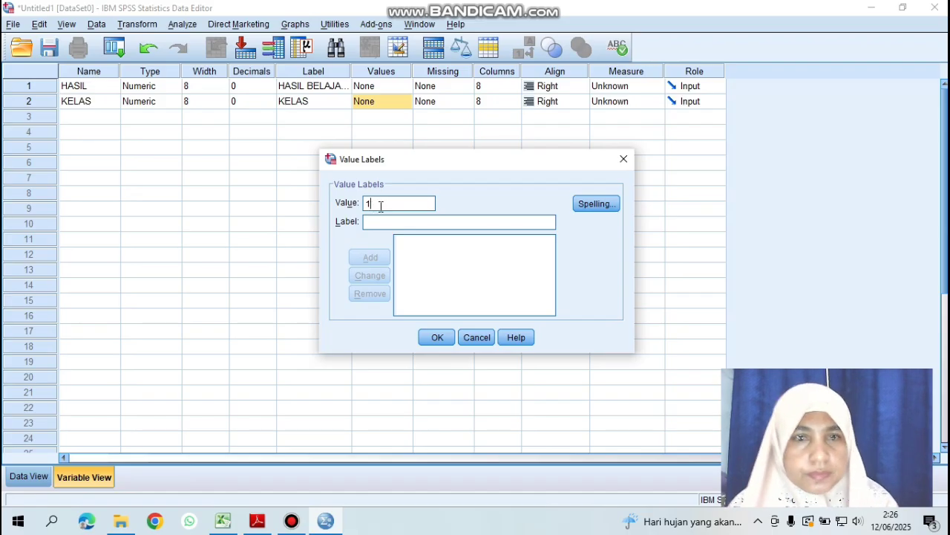
pyautogui.click(381, 221)
pyautogui.write('NILAI ')
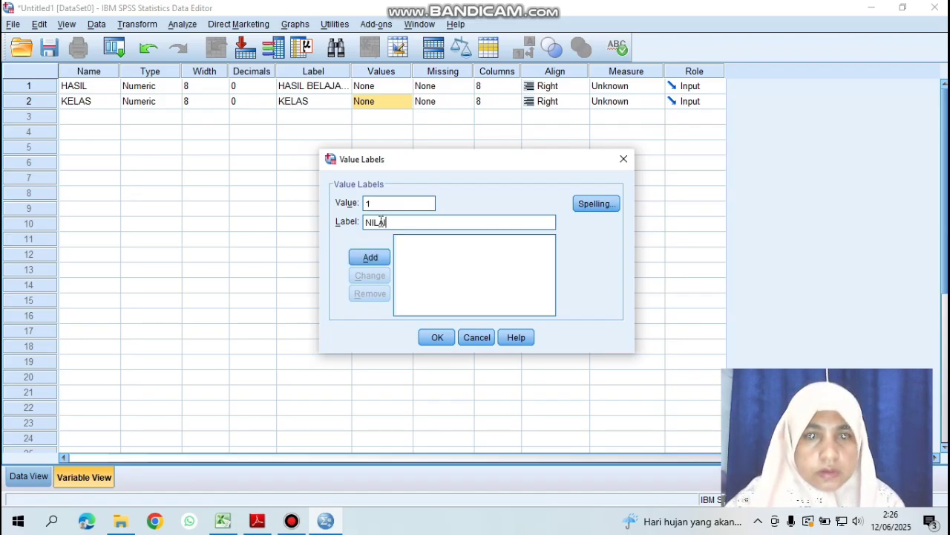
pyautogui.write('KELAS E')
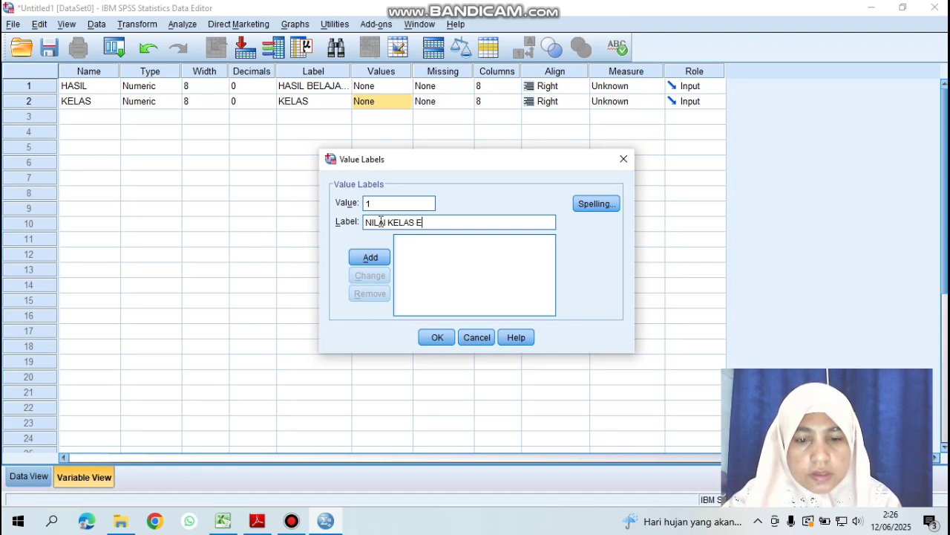
pyautogui.write('KSPERIMEN')
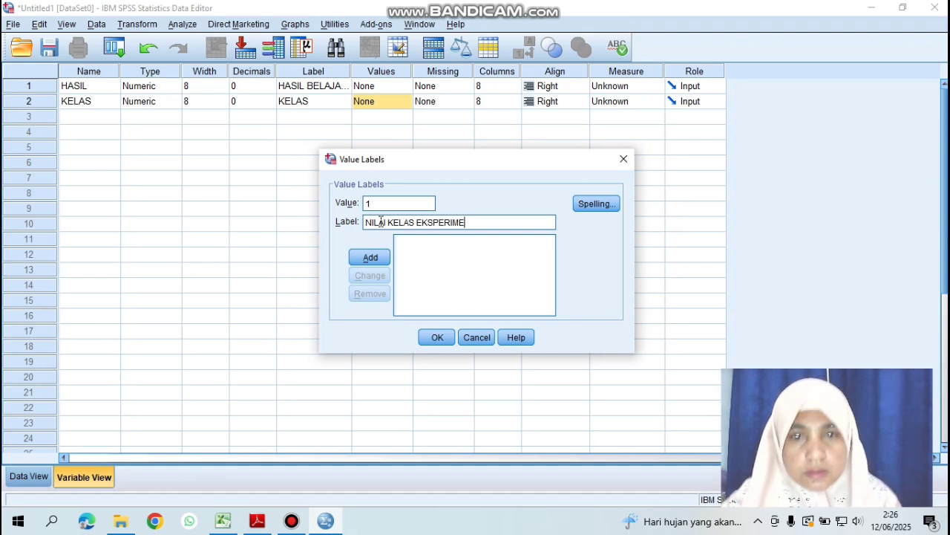
pyautogui.click(372, 257)
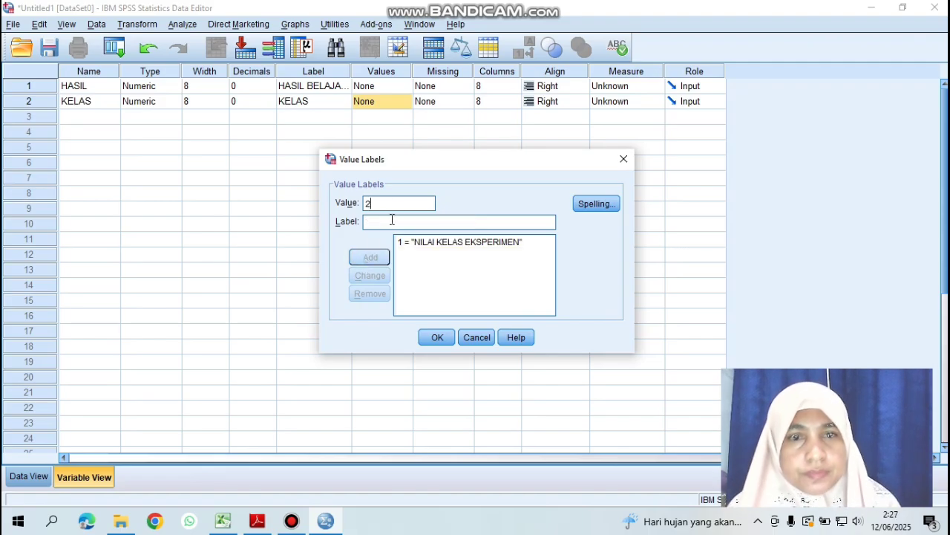
# - Add "NILAI KELAS KONTROL" as the label for value 2 of KELAS and apply the value labels
pyautogui.write('NILAI KELAS KONTROL')
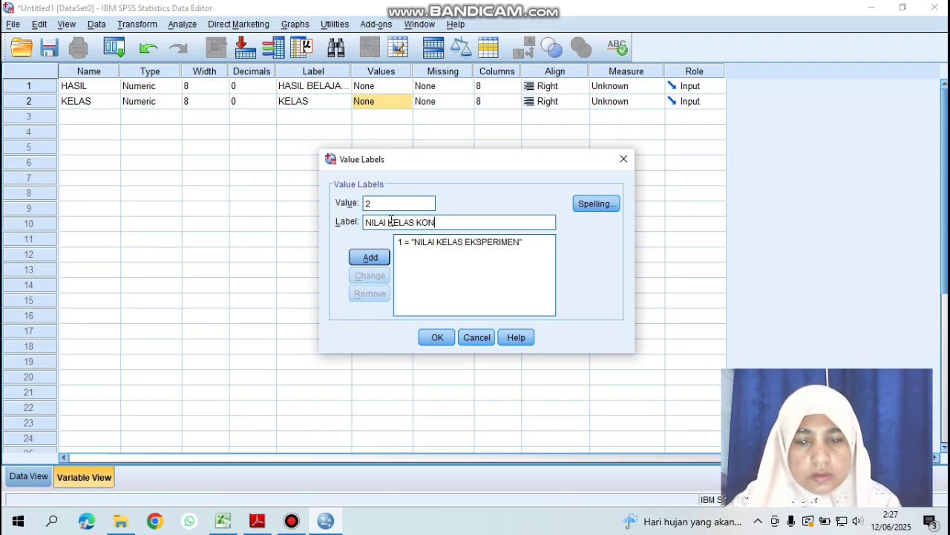
pyautogui.click(369, 257)
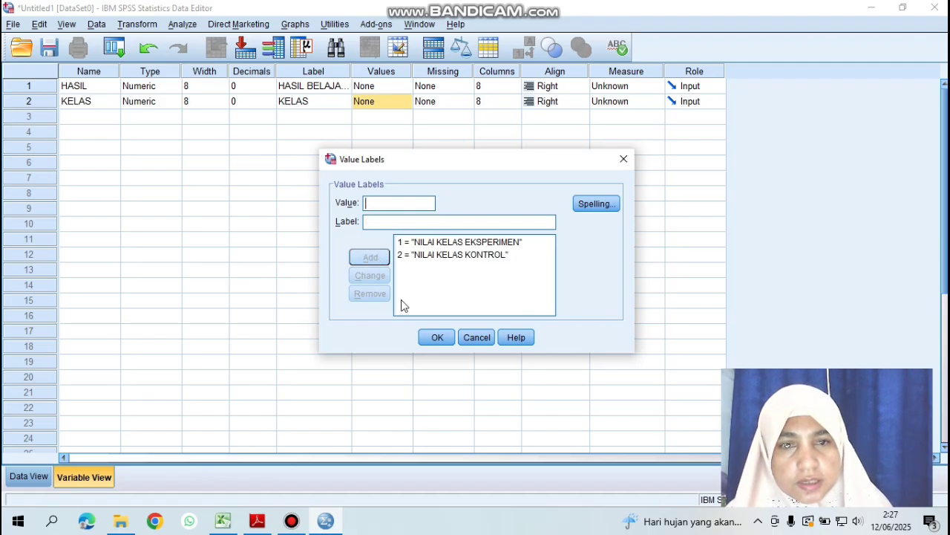
pyautogui.click(436, 338)
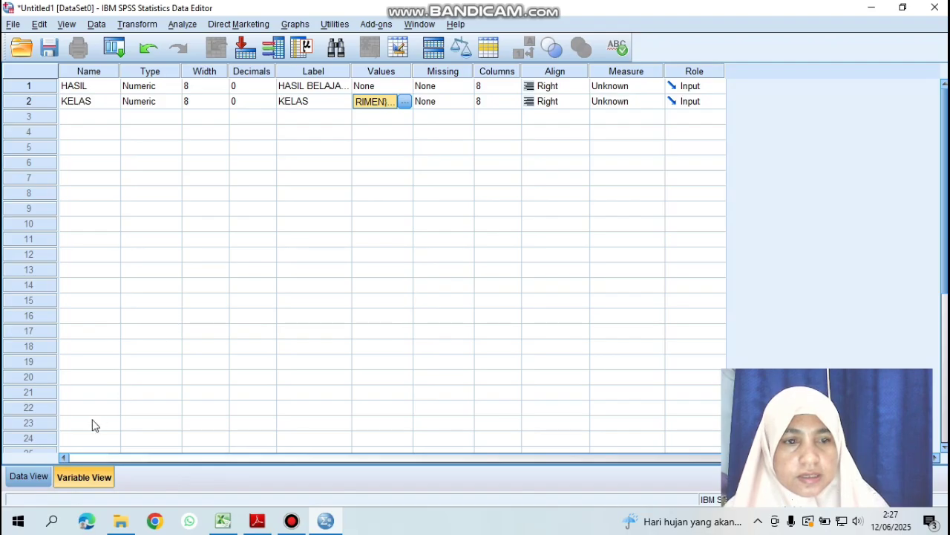
# - Show the data grid, and in Excel copy the scores and class codes in K2:L47 of the NORMAL+HOMOGEN sheet
pyautogui.click(27, 477)
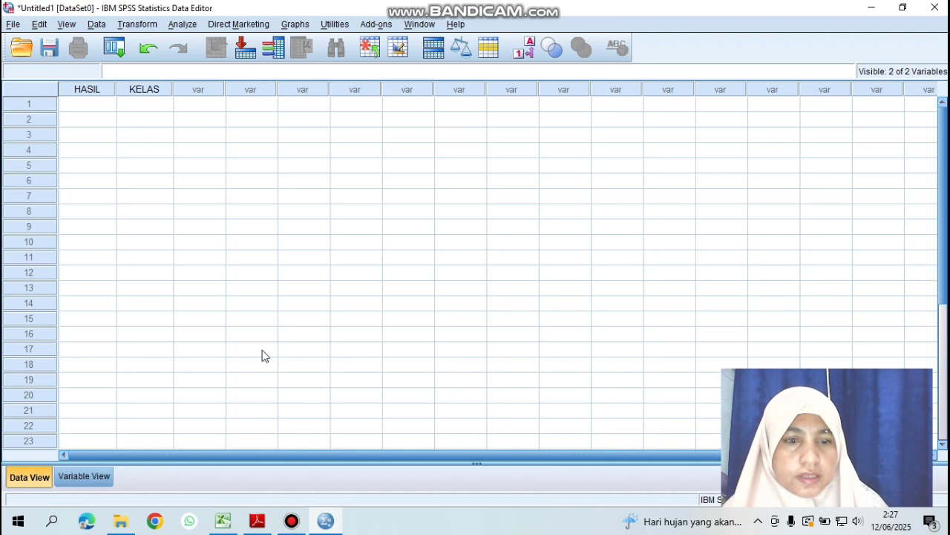
pyautogui.click(222, 521)
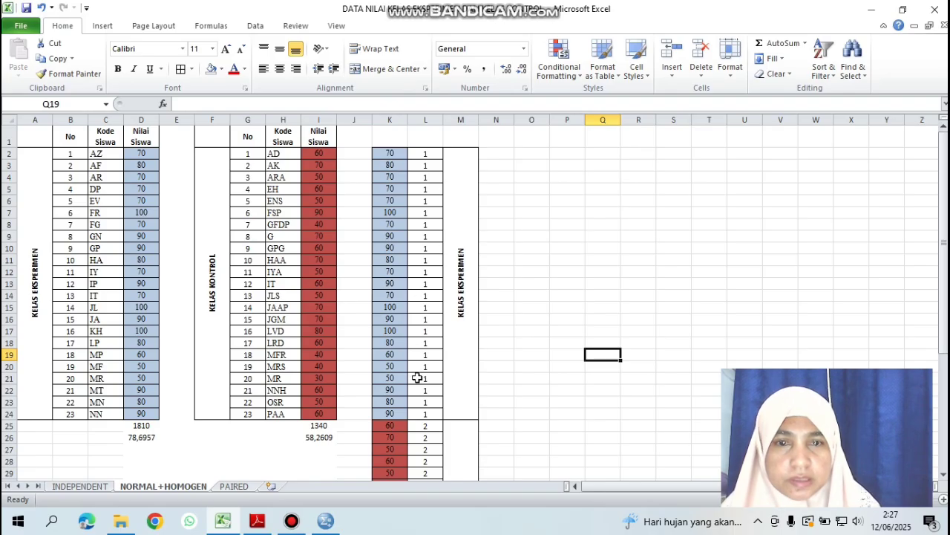
pyautogui.scroll(-4, 430, 383)
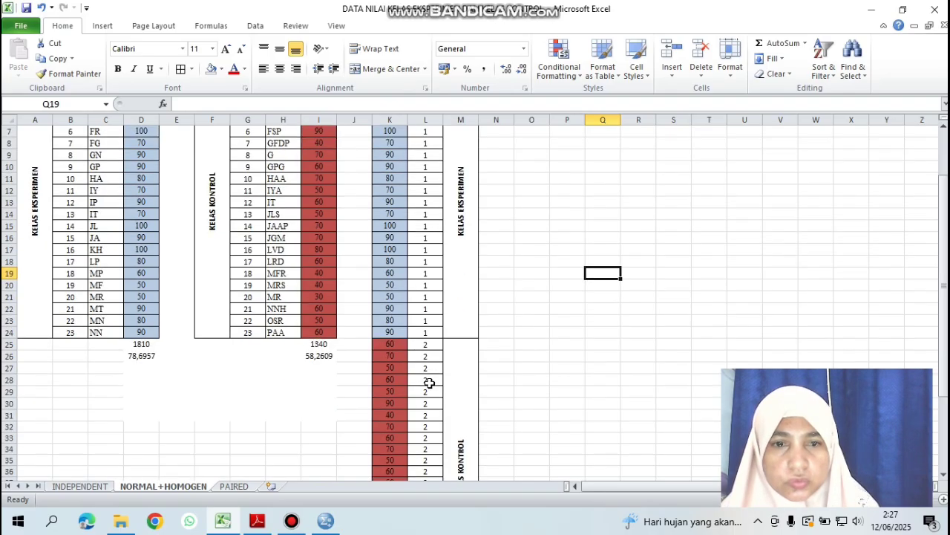
pyautogui.scroll(-2, 429, 383)
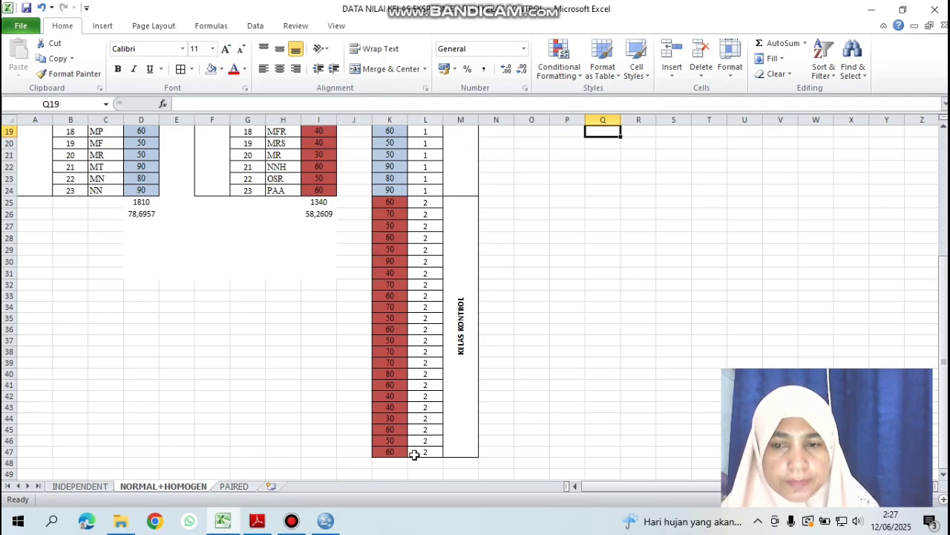
pyautogui.scroll(6, 414, 454)
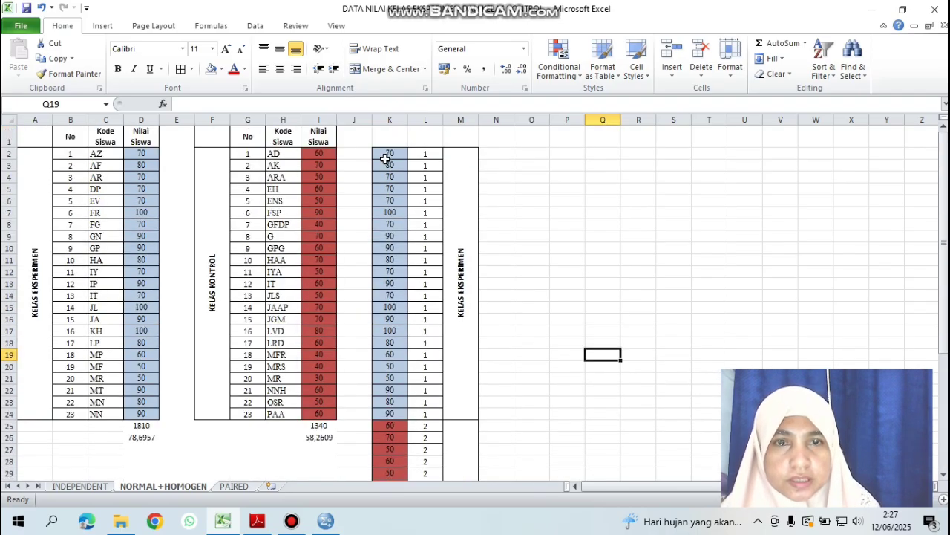
pyautogui.moveTo(386, 158); pyautogui.dragTo(420, 463)
pyautogui.click(55, 58)
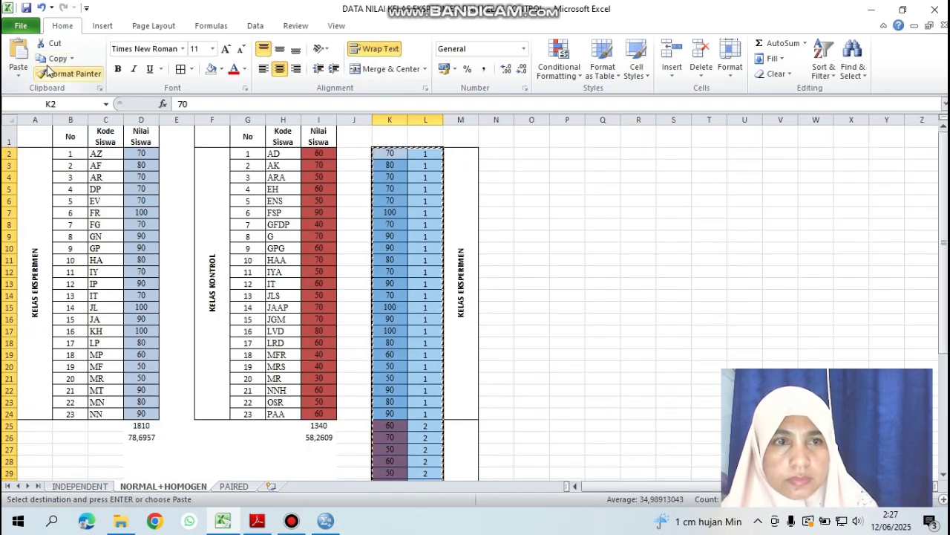
# - Return to SPSS, paste the copied data into the HASIL and KELAS columns from row 1, and check the rows
pyautogui.click(326, 520)
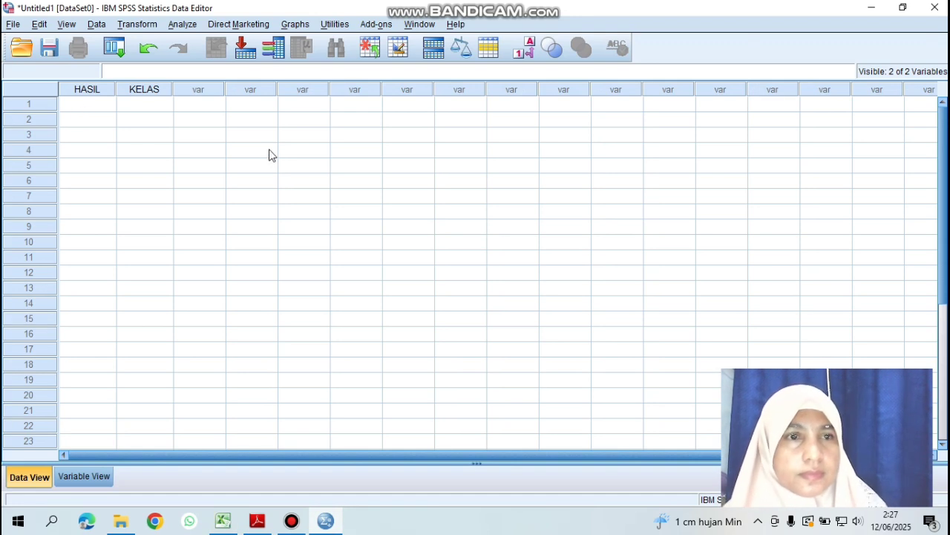
pyautogui.click(97, 106)
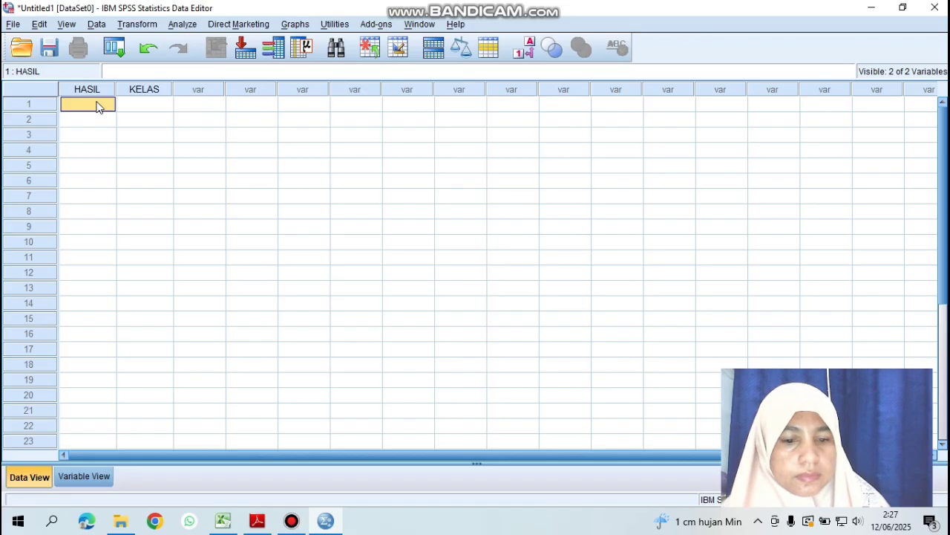
pyautogui.hotkey('ctrl', 'v')
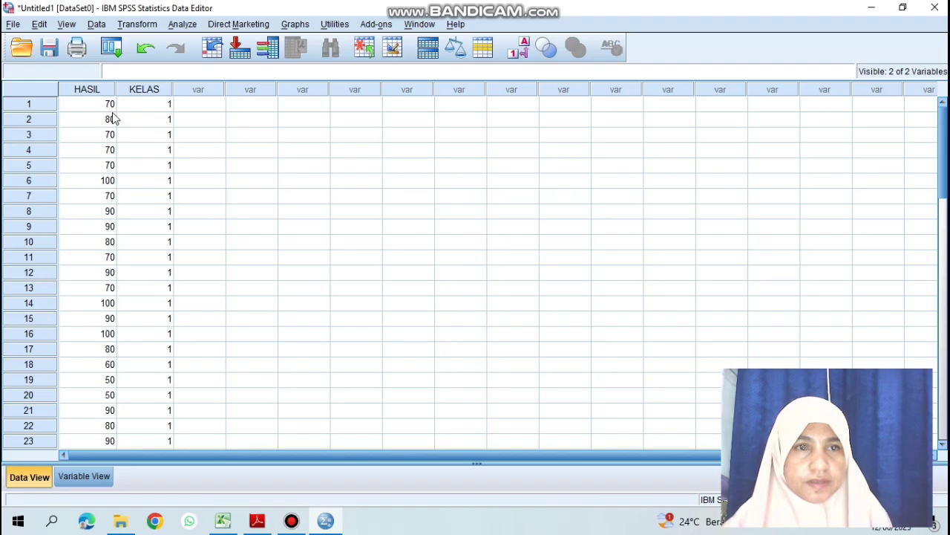
pyautogui.scroll(-7, 166, 251)
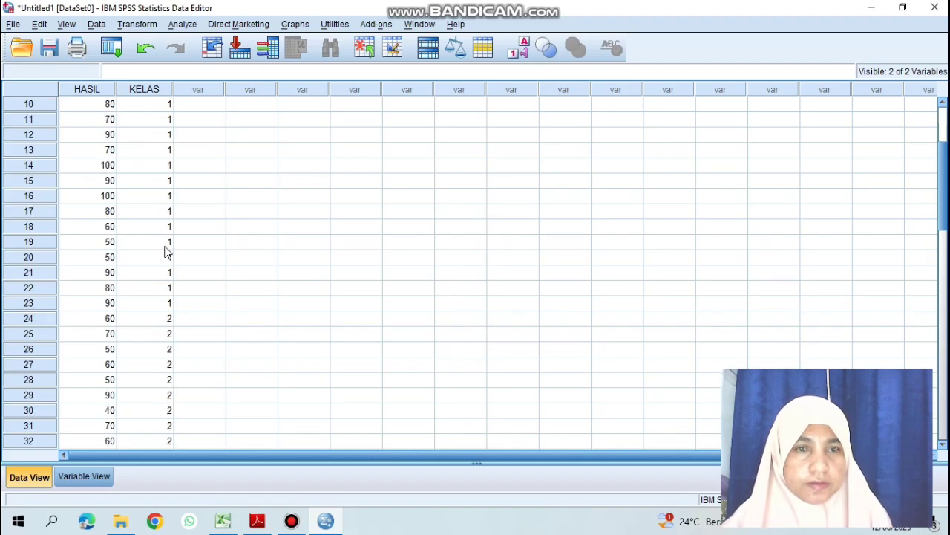
pyautogui.scroll(-3, 166, 251)
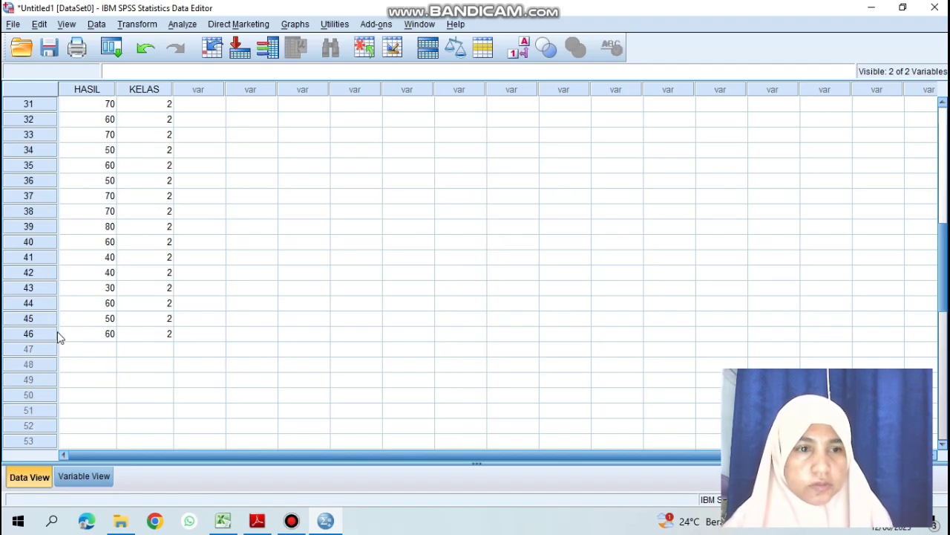
pyautogui.scroll(10, 269, 423)
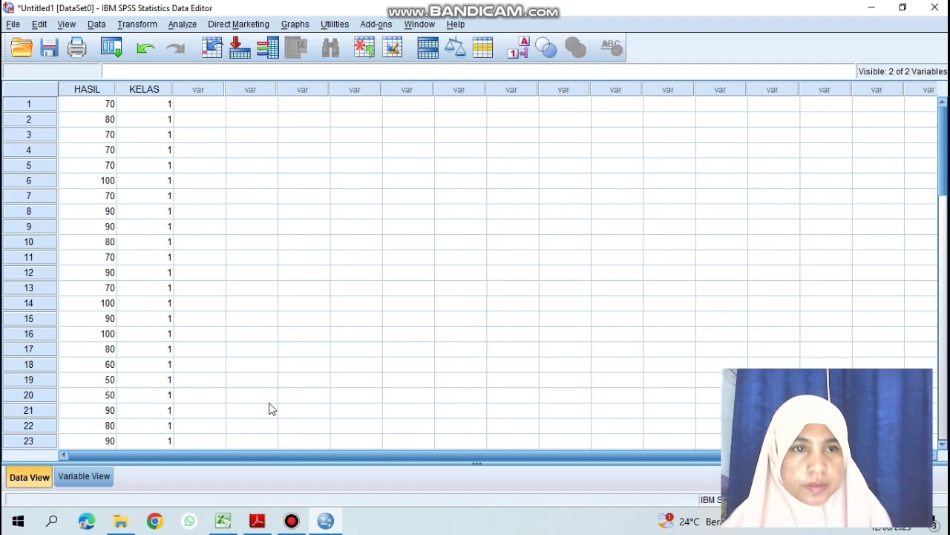
# - Switch to Excel, deselect the copied score range in the NORMAL+HOMOGEN sheet, and return to SPSS
pyautogui.click(223, 520)
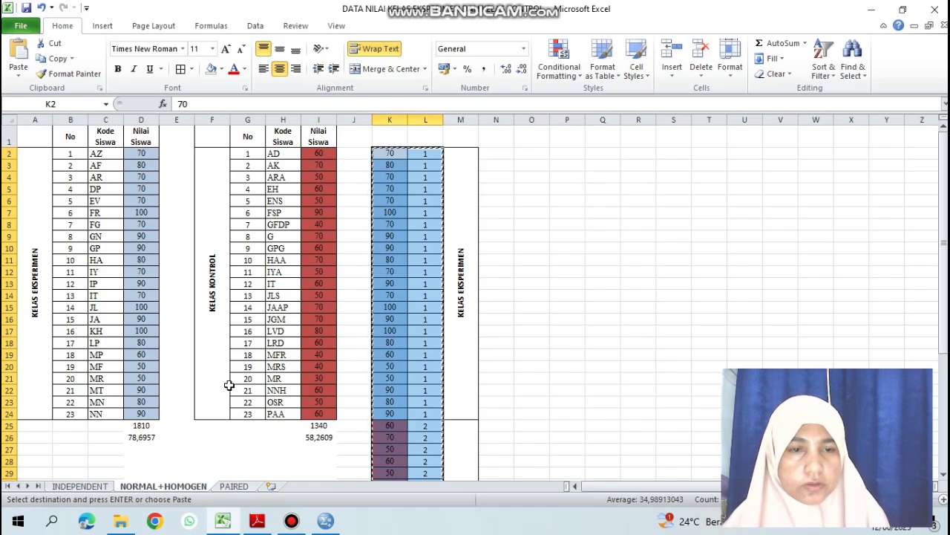
pyautogui.click(553, 368)
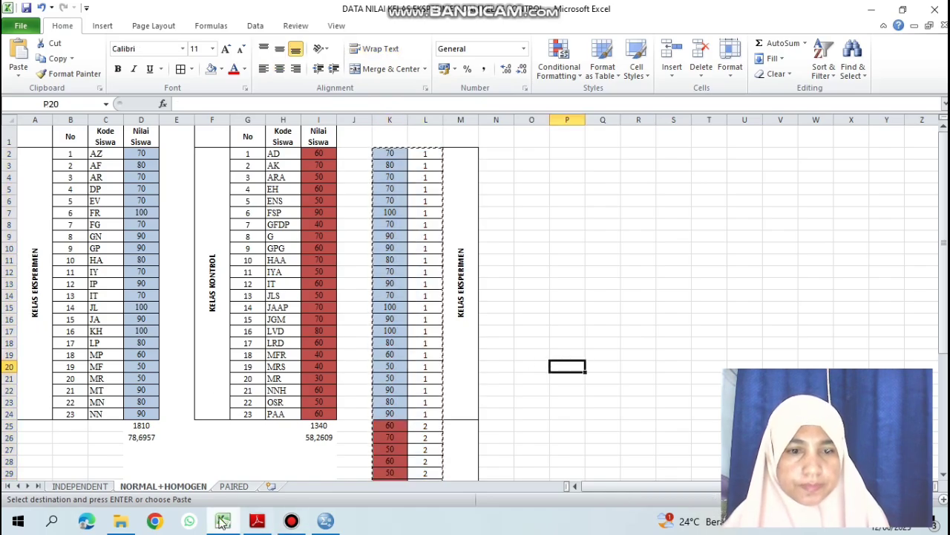
pyautogui.click(325, 520)
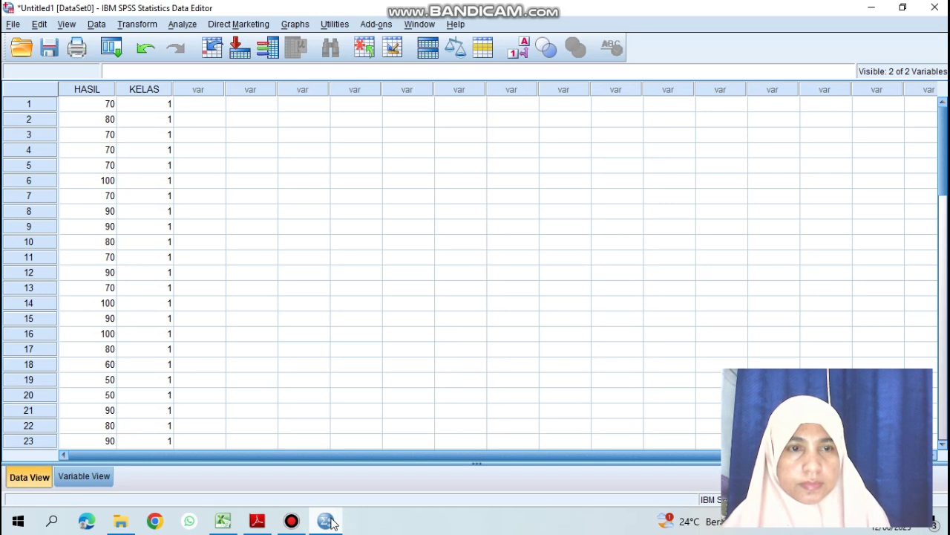
# - Set up an Explore analysis with HASIL BELAJAR SISWA as the dependent variable and KELAS as the factor
pyautogui.click(189, 26)
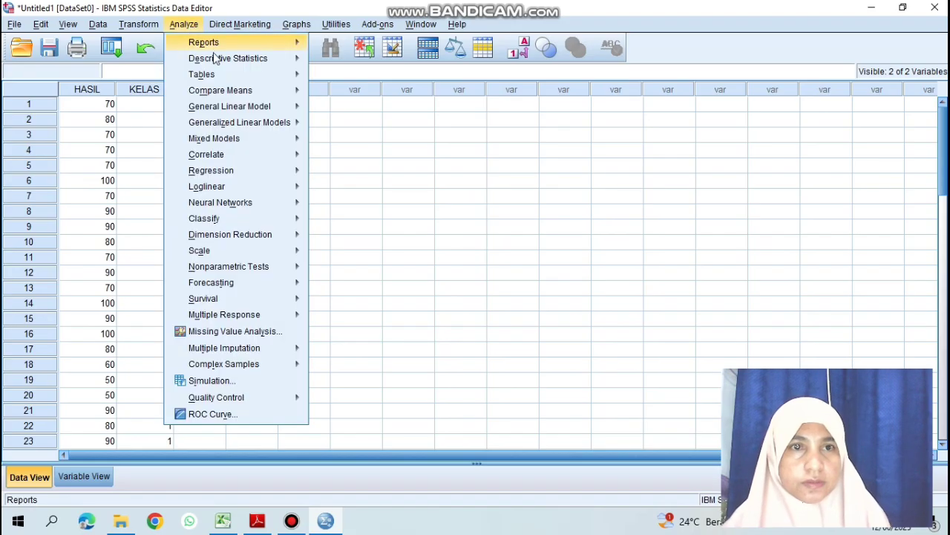
pyautogui.moveTo(221, 64)
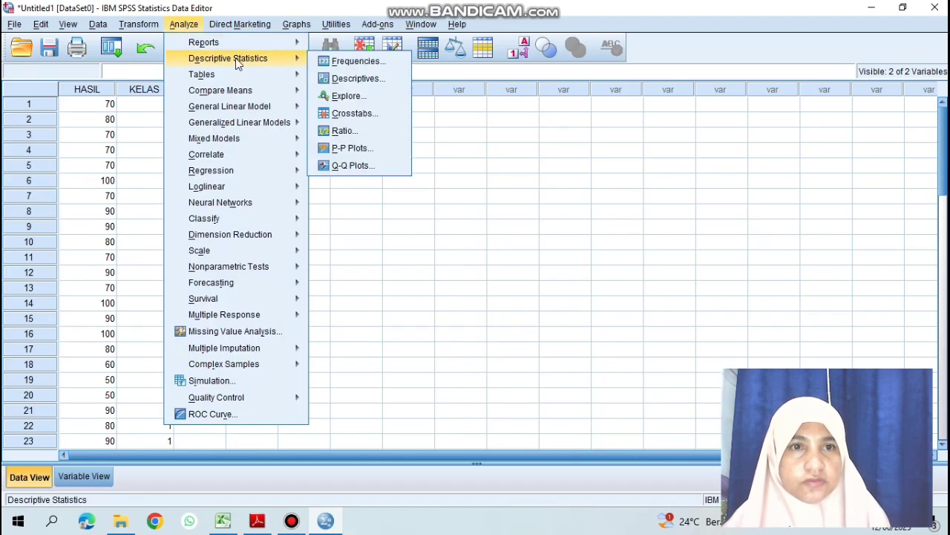
pyautogui.click(357, 100)
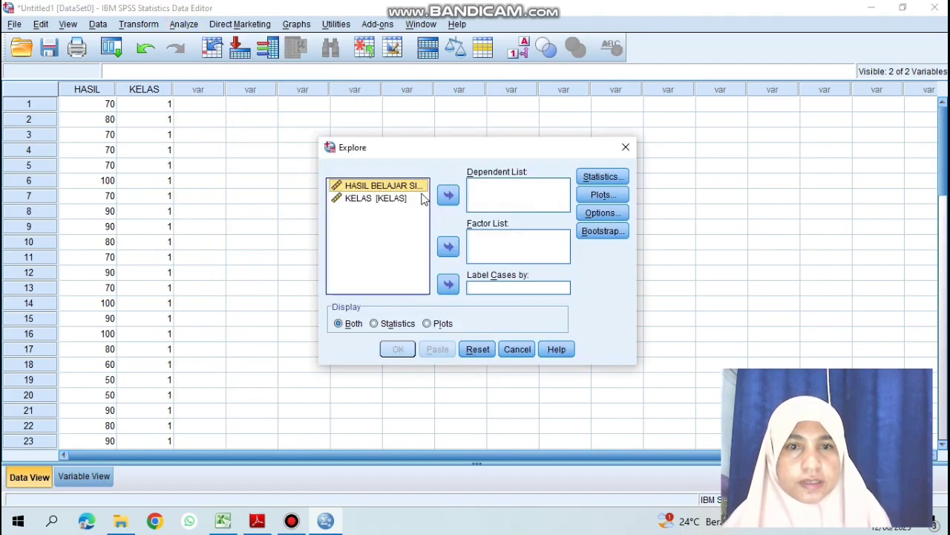
pyautogui.click(449, 197)
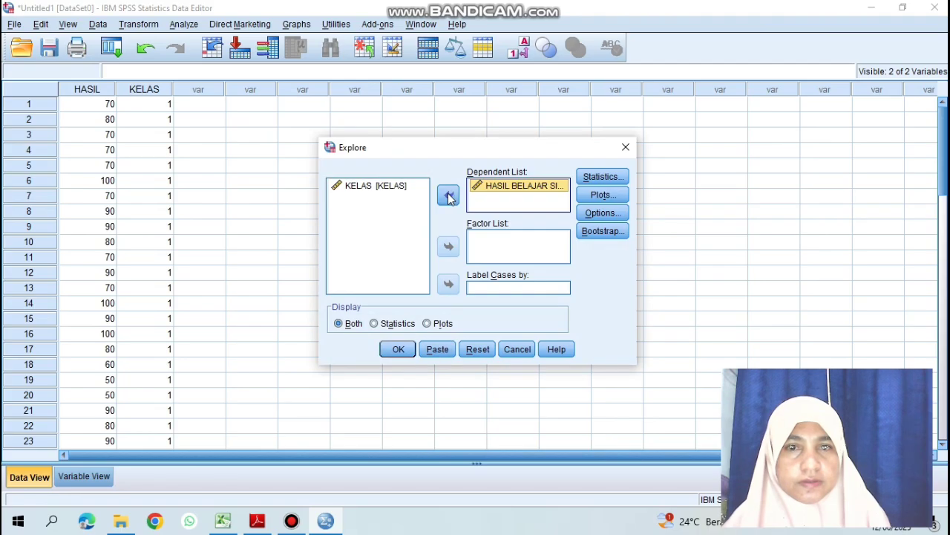
pyautogui.click(382, 191)
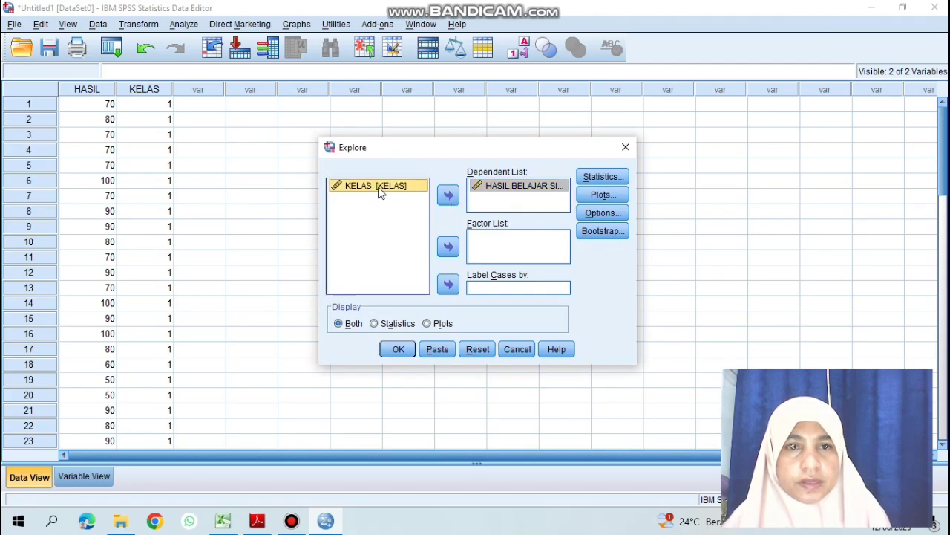
pyautogui.click(449, 248)
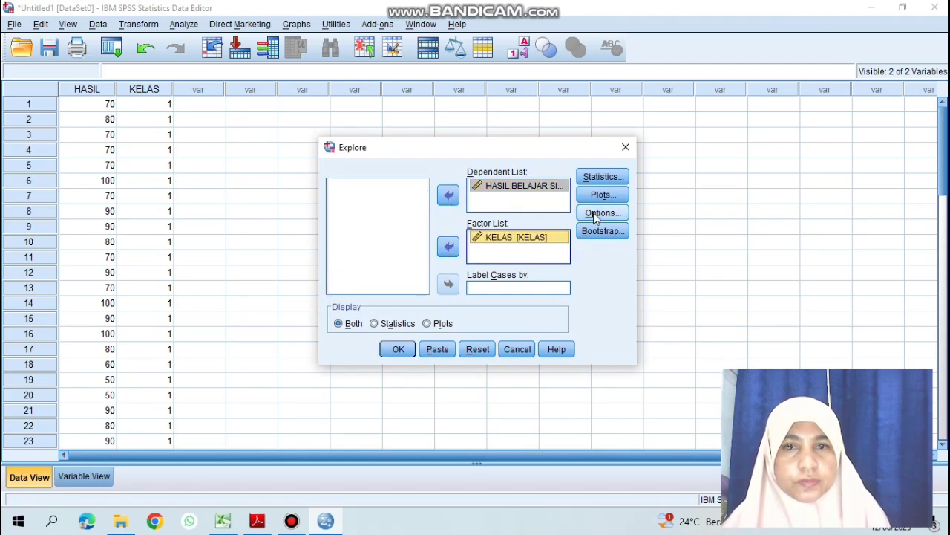
# - Enable normality plots with tests for the Explore analysis and run it
pyautogui.click(615, 196)
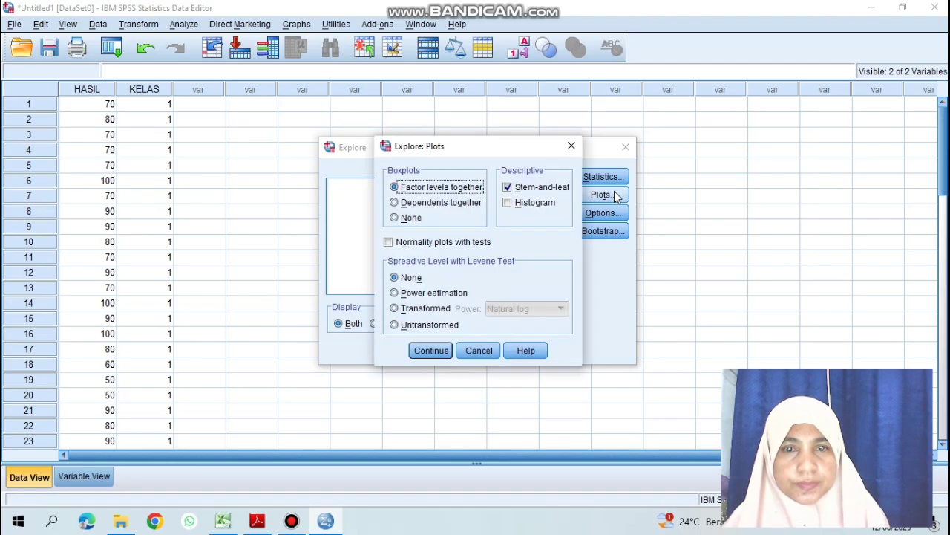
pyautogui.click(389, 243)
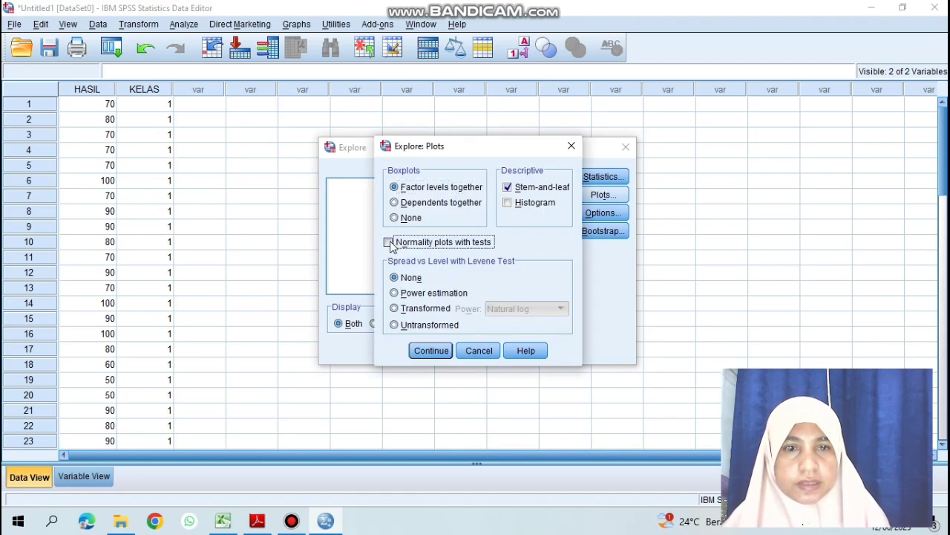
pyautogui.click(436, 351)
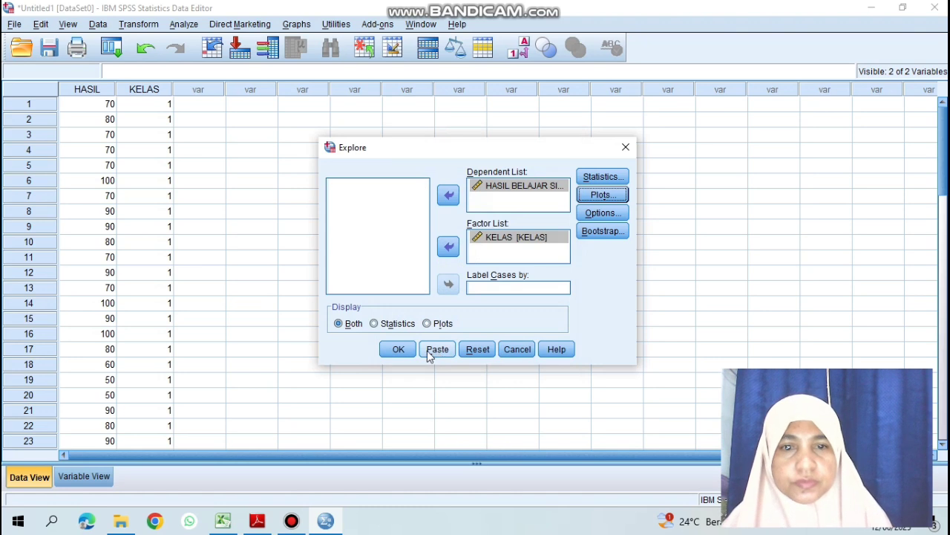
pyautogui.click(401, 350)
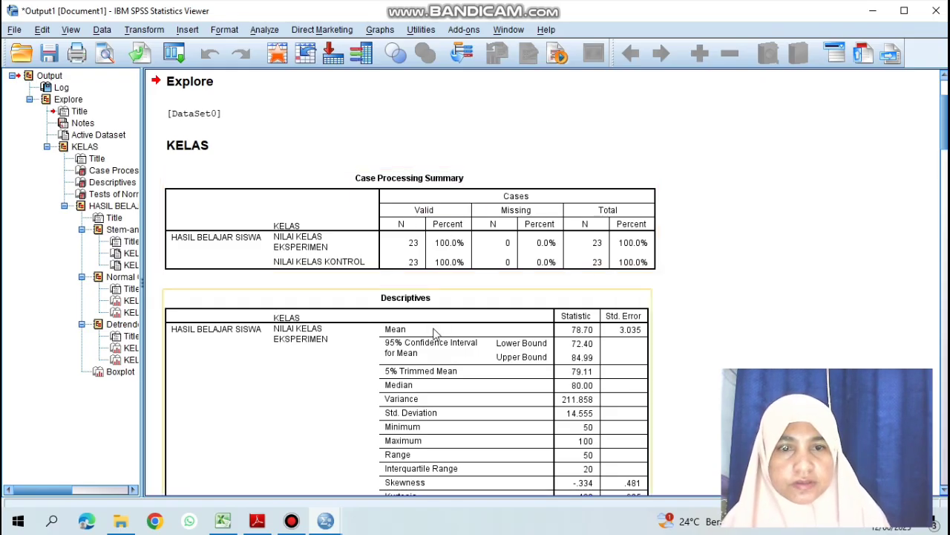
# - Compare the significance values in the Tests of Normality table with the interpretation rules in the UJI NORMALITAS PDF in Adobe Reader
pyautogui.scroll(-3, 435, 332)
pyautogui.scroll(-7, 434, 331)
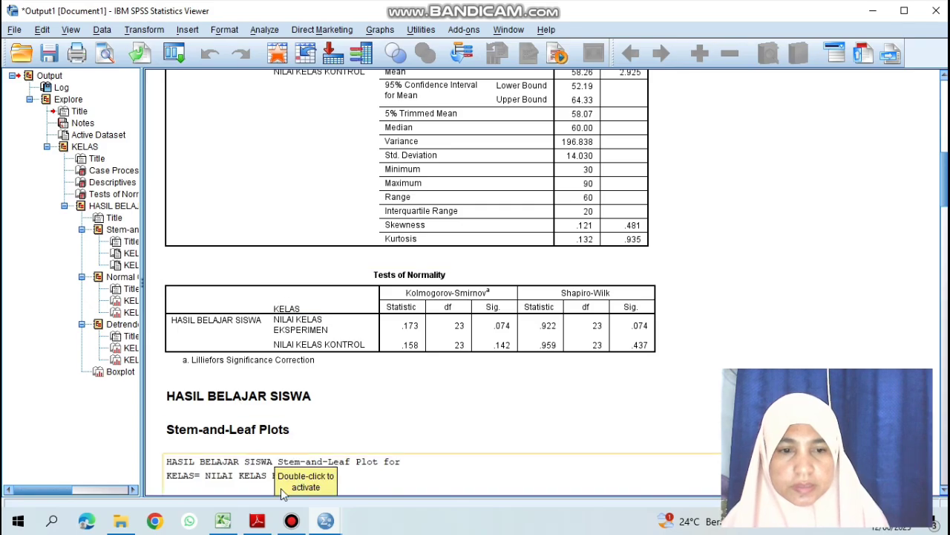
pyautogui.click(261, 522)
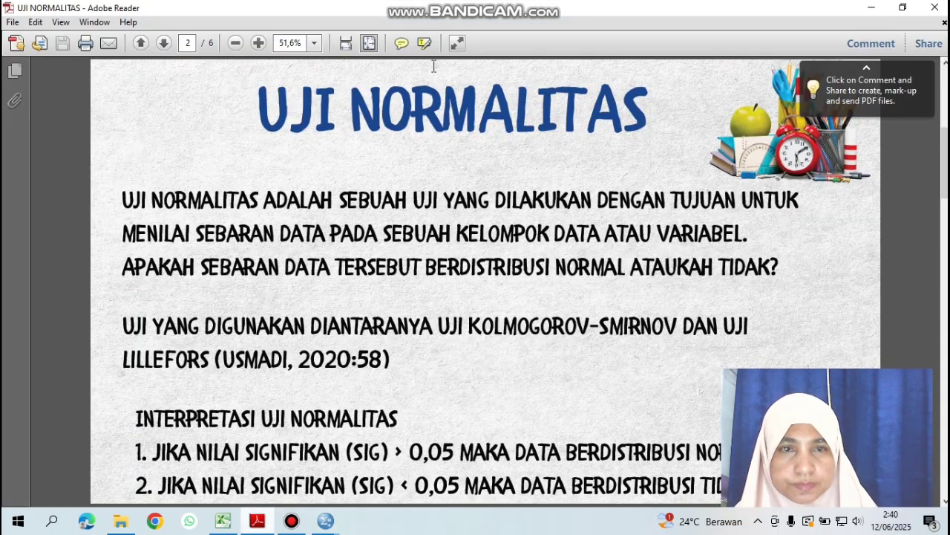
pyautogui.click(903, 7)
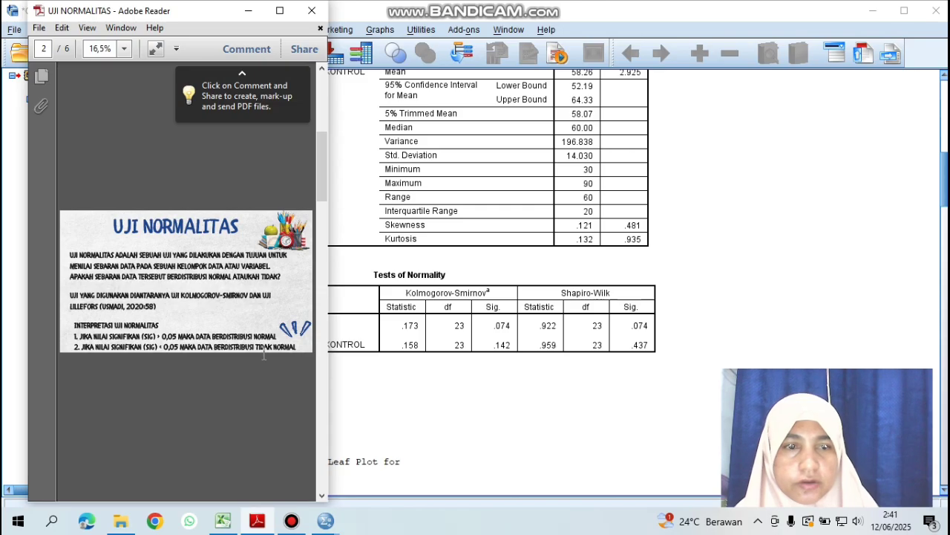
pyautogui.click(349, 315)
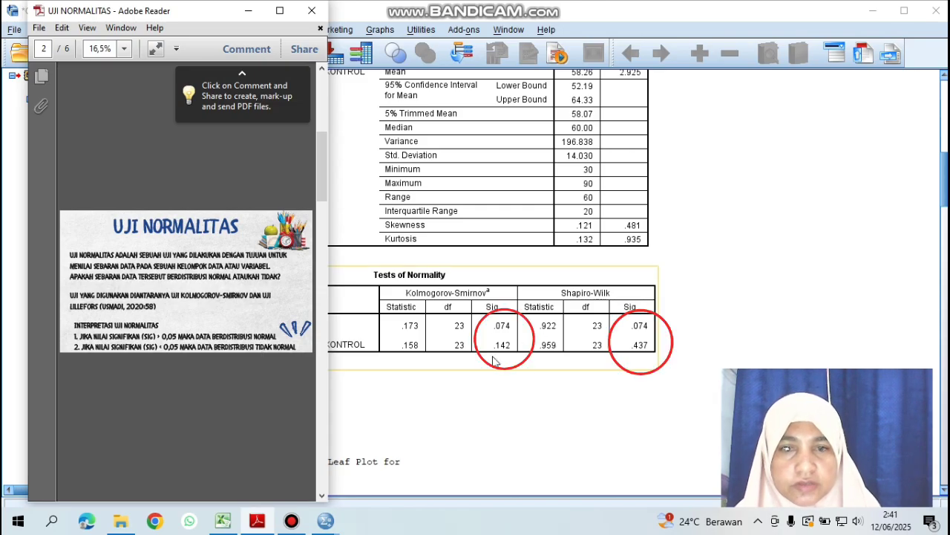
pyautogui.click(660, 306)
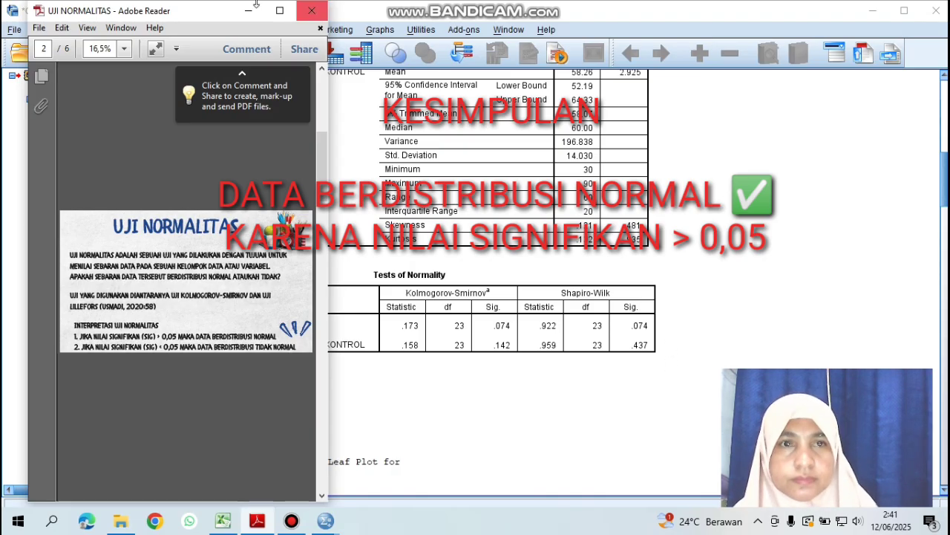
pyautogui.click(281, 11)
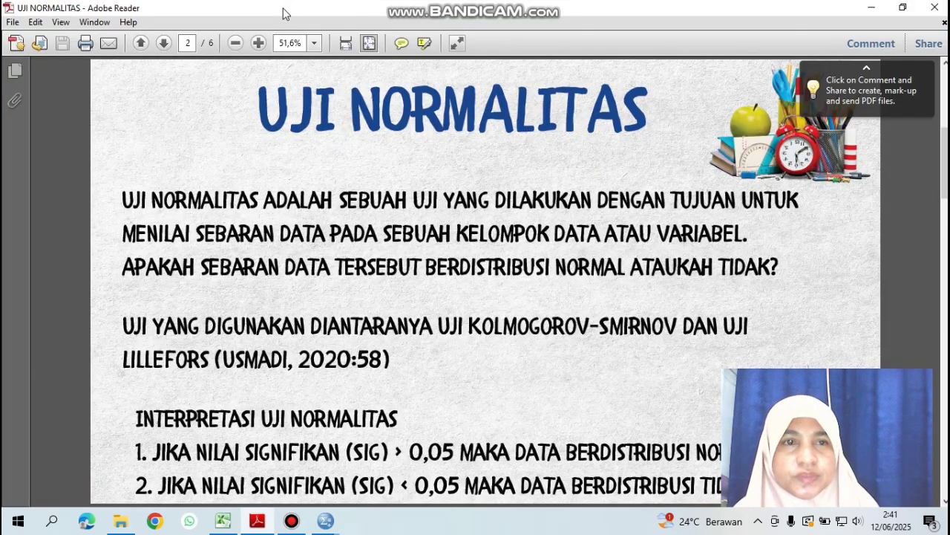
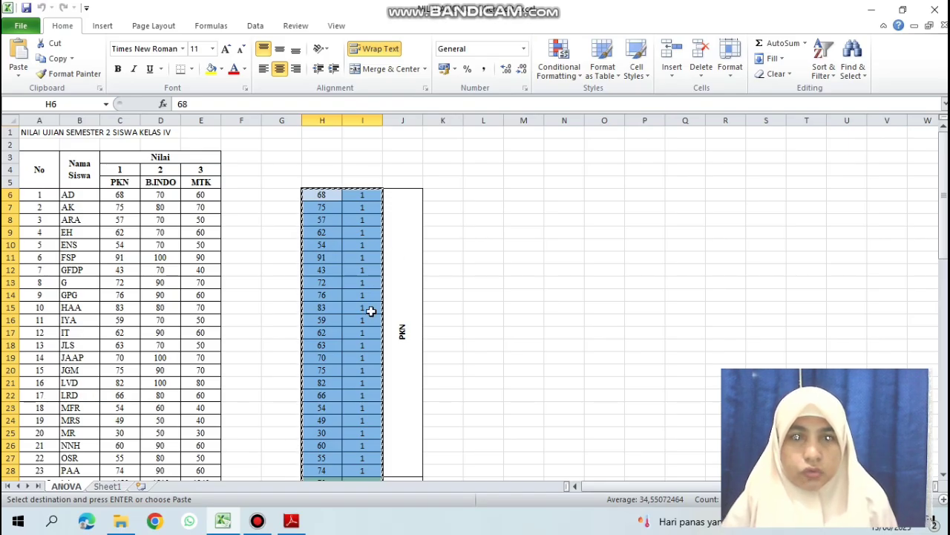
# - Review the stacked PKN, B.INDONESIA and MATEMATIKA scores with their codes in the ANOVA sheet, and cancel the pending copy
pyautogui.scroll(-8, 367, 329)
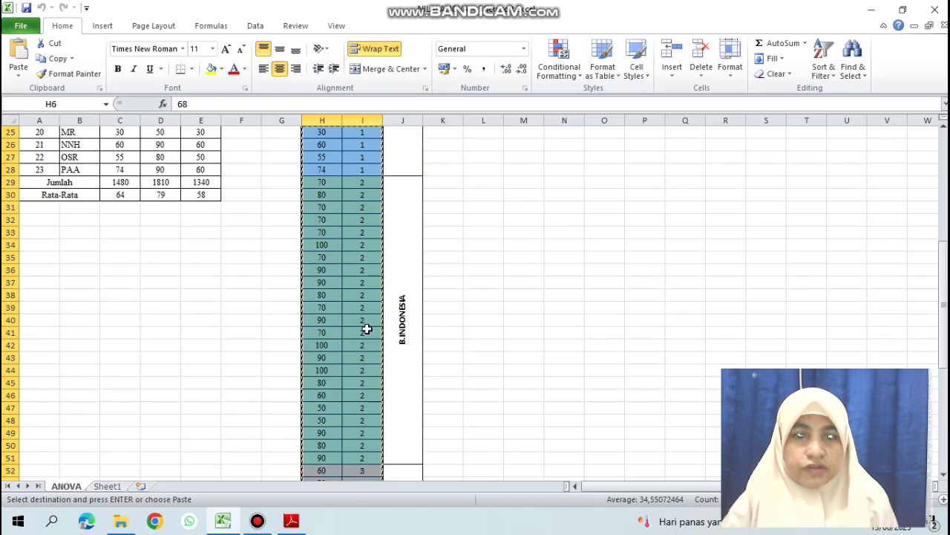
pyautogui.click(366, 280)
pyautogui.scroll(-4, 375, 327)
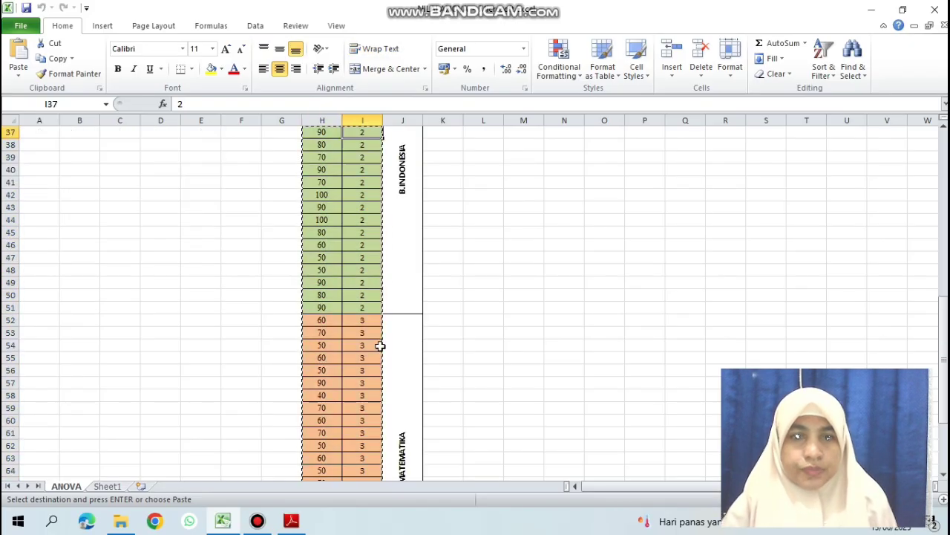
pyautogui.click(524, 256)
pyautogui.press('Escape')
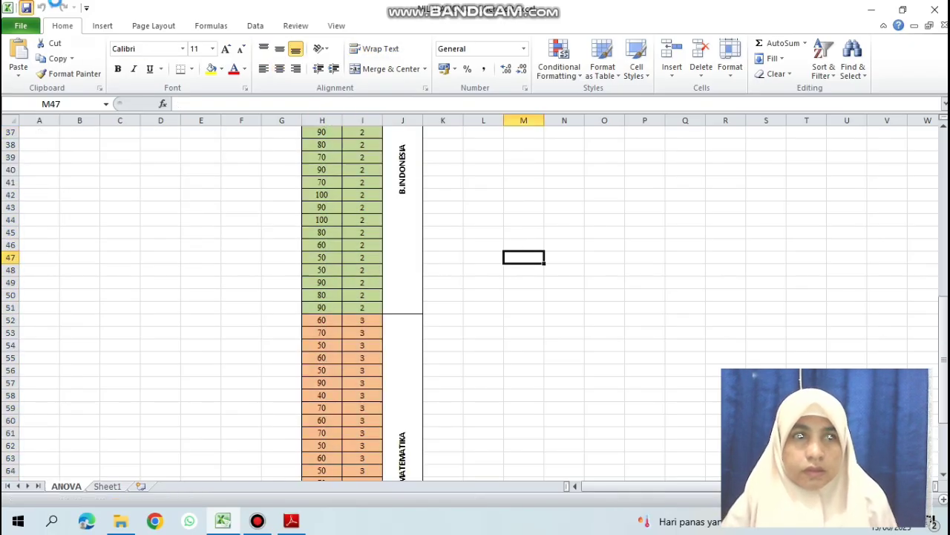
pyautogui.scroll(-4, 358, 398)
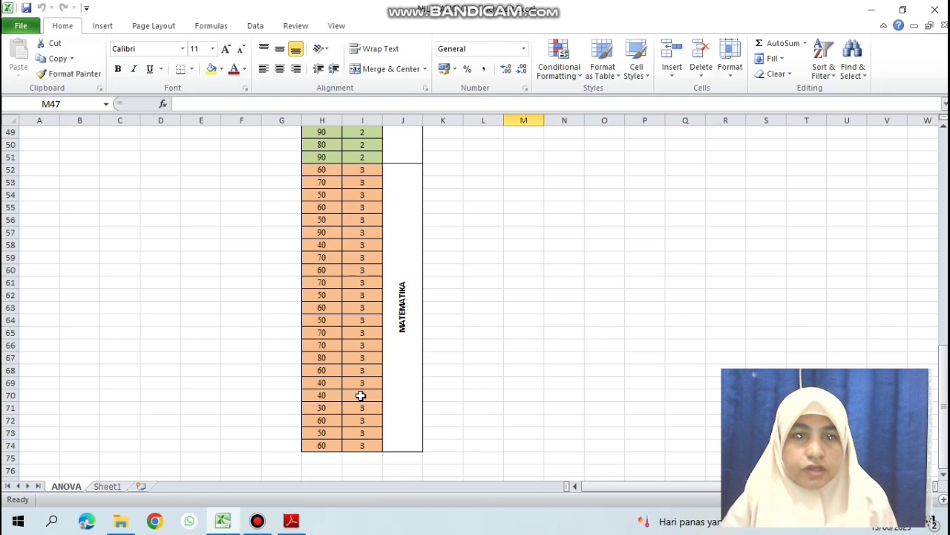
pyautogui.scroll(7, 397, 352)
pyautogui.scroll(9, 399, 354)
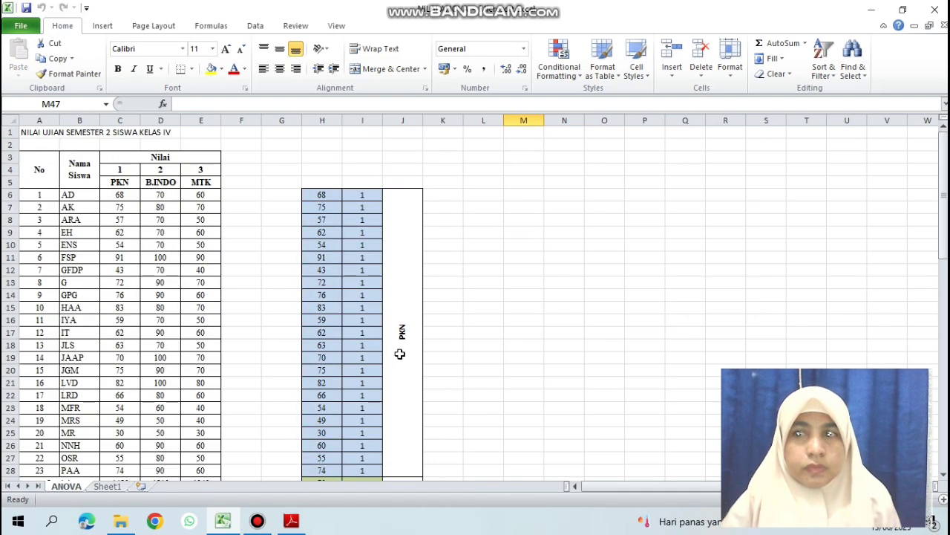
# - Minimize the Excel and PDF windows and start IBM SPSS Statistics 21 with an empty dataset, dismissing the startup dialog
pyautogui.click(872, 9)
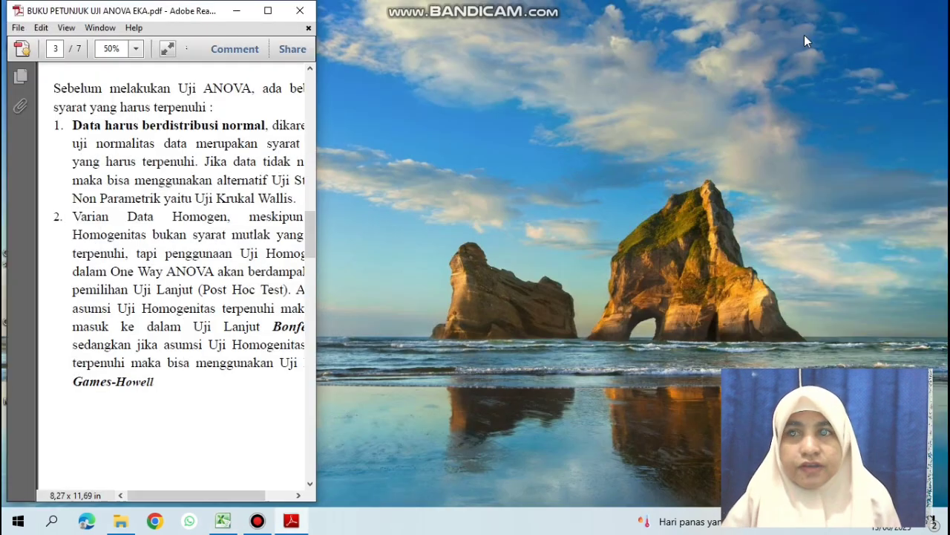
pyautogui.click(236, 11)
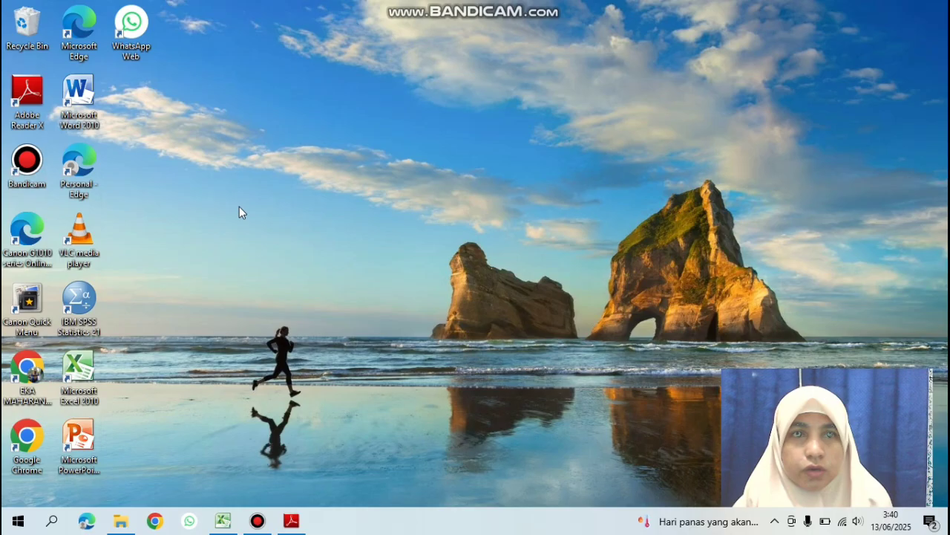
pyautogui.doubleClick(82, 331)
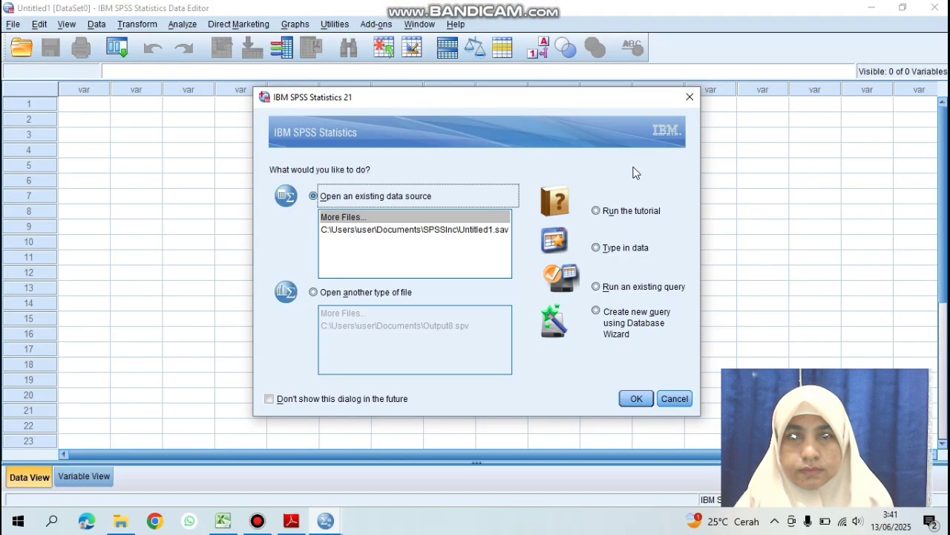
pyautogui.click(690, 97)
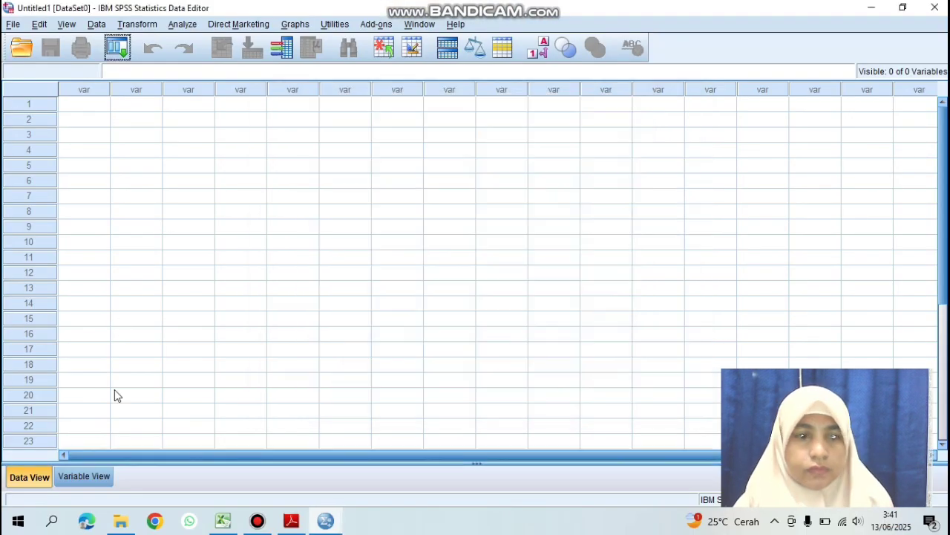
# - Show the variable definitions and create two variables named HASIL and KELAS
pyautogui.click(83, 479)
pyautogui.click(103, 96)
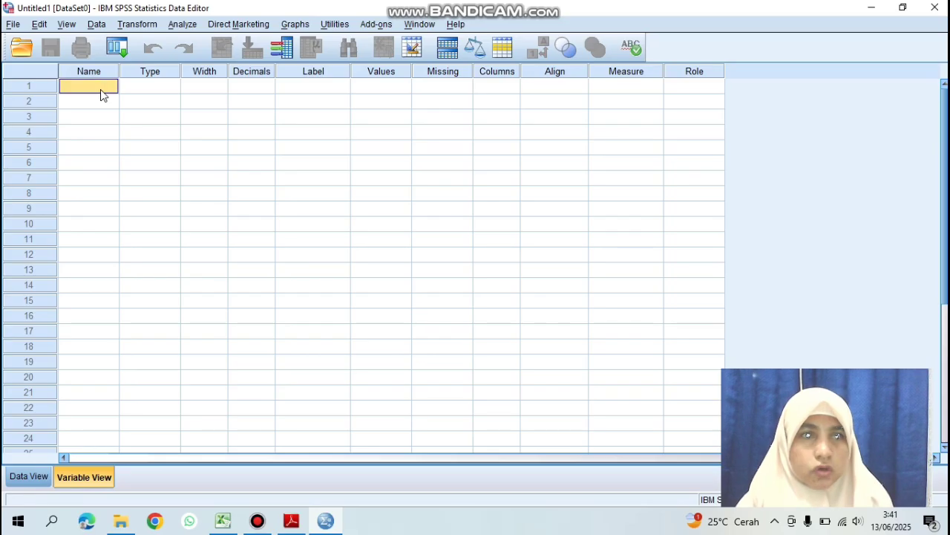
pyautogui.write('HASIL')
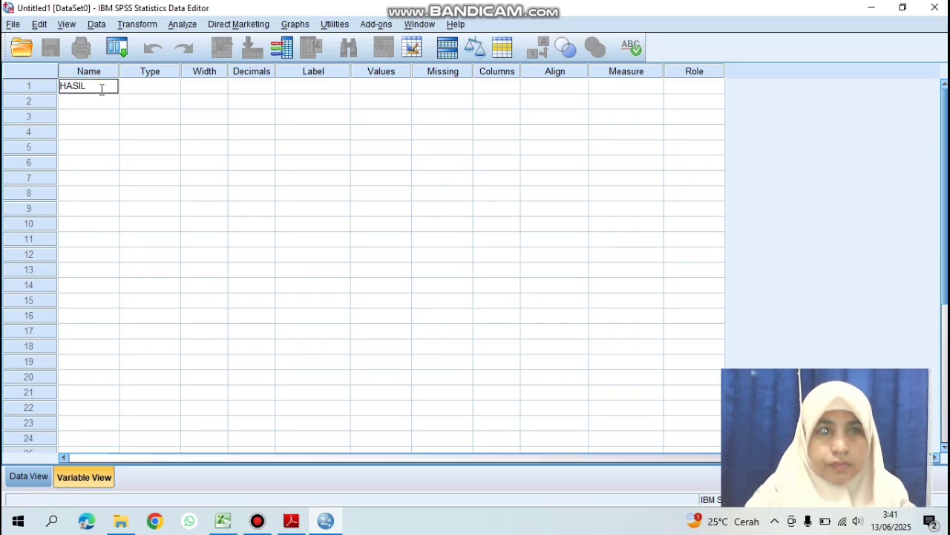
pyautogui.press('Return')
pyautogui.write('KELAS')
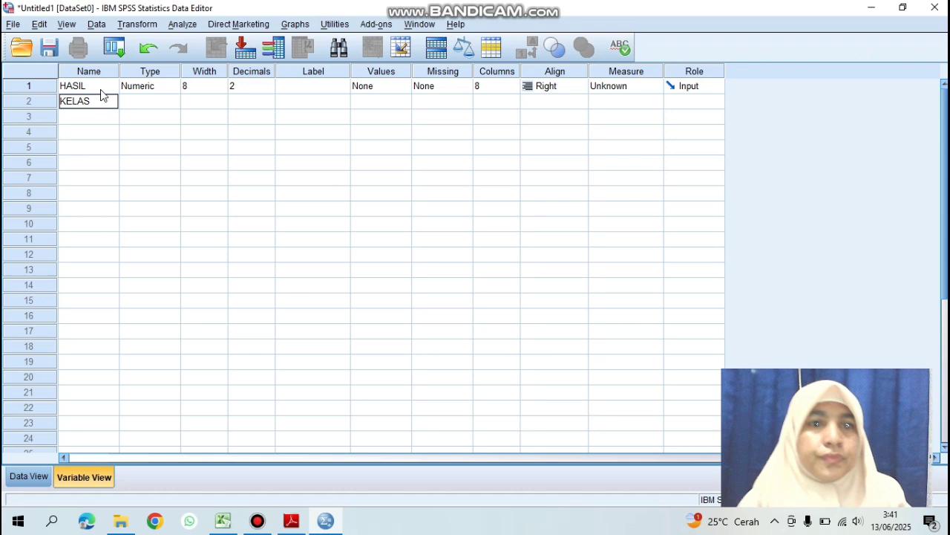
# - Set the decimals of both HASIL and KELAS to 0
pyautogui.click(261, 87)
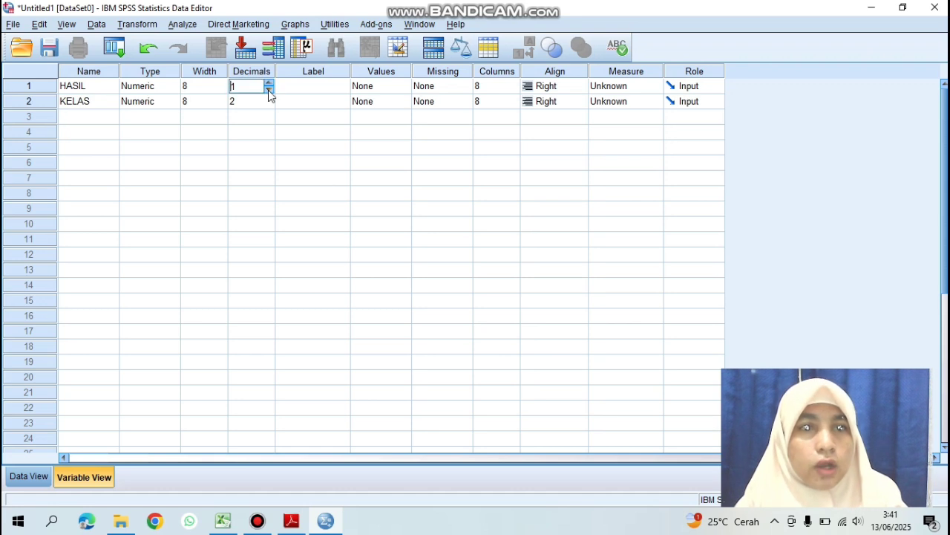
pyautogui.click(268, 89)
pyautogui.click(269, 105)
pyautogui.click(269, 104)
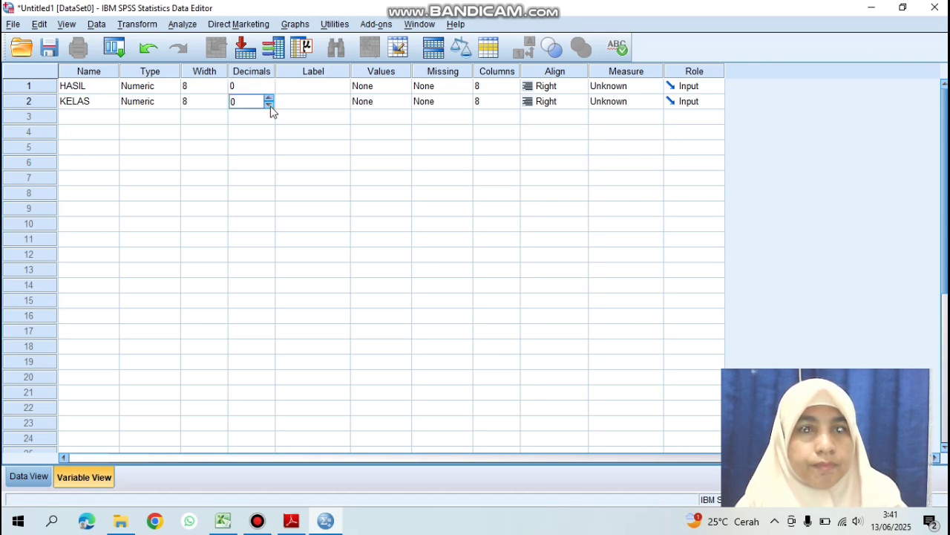
# - Label the HASIL variable NILAI UJIAN and the KELAS variable KELAS
pyautogui.click(294, 92)
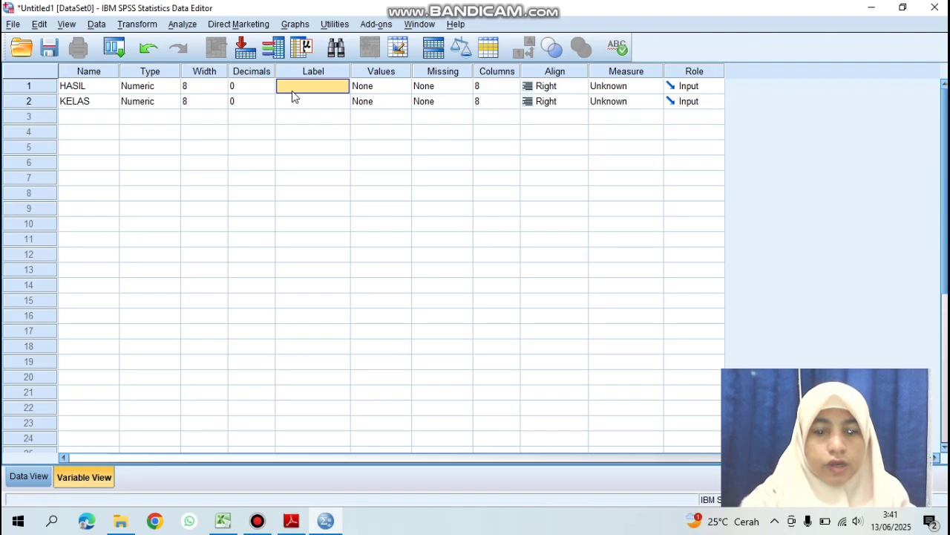
pyautogui.write('Ni')
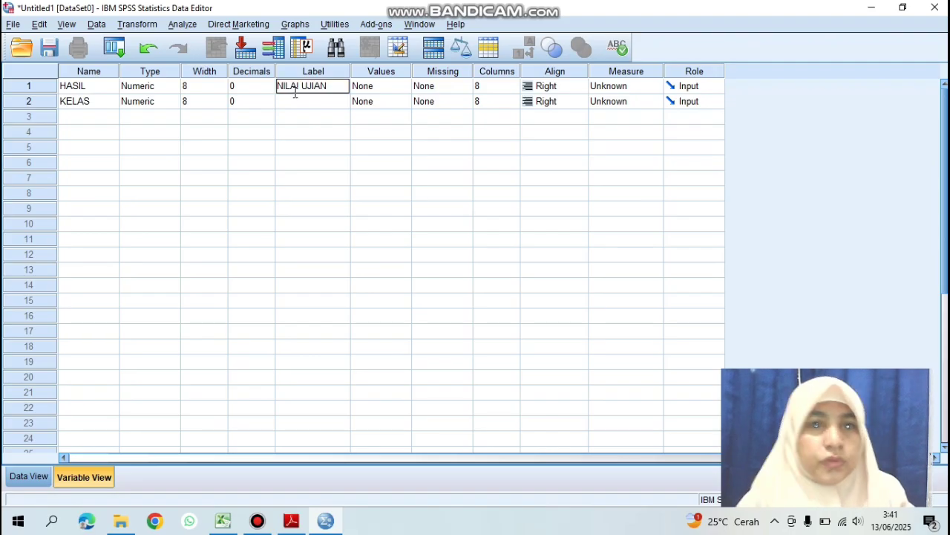
pyautogui.click(301, 105)
pyautogui.write('KELAS')
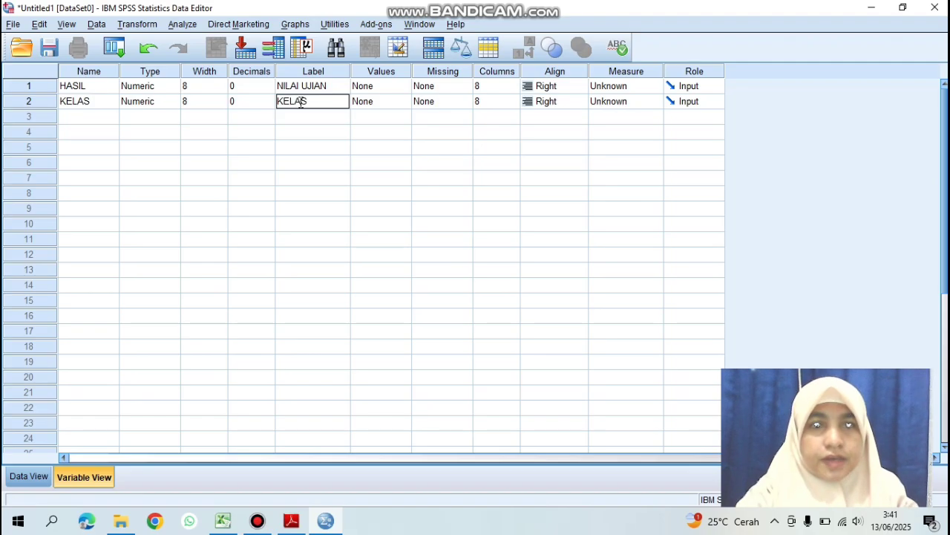
# - Define value labels for KELAS: 1 = PKN, 2 = B.INDONESIA and 3 = MATEMATIKA
pyautogui.doubleClick(406, 107)
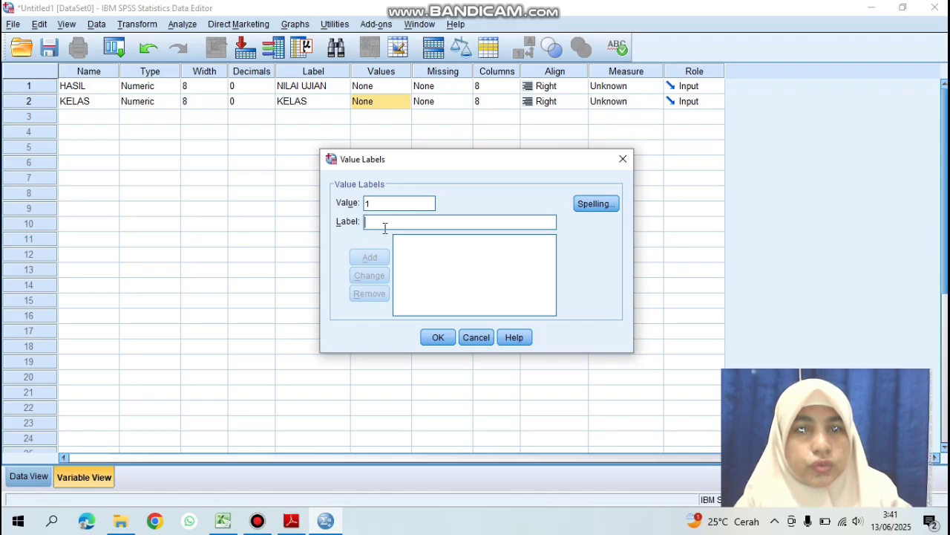
pyautogui.write('PK')
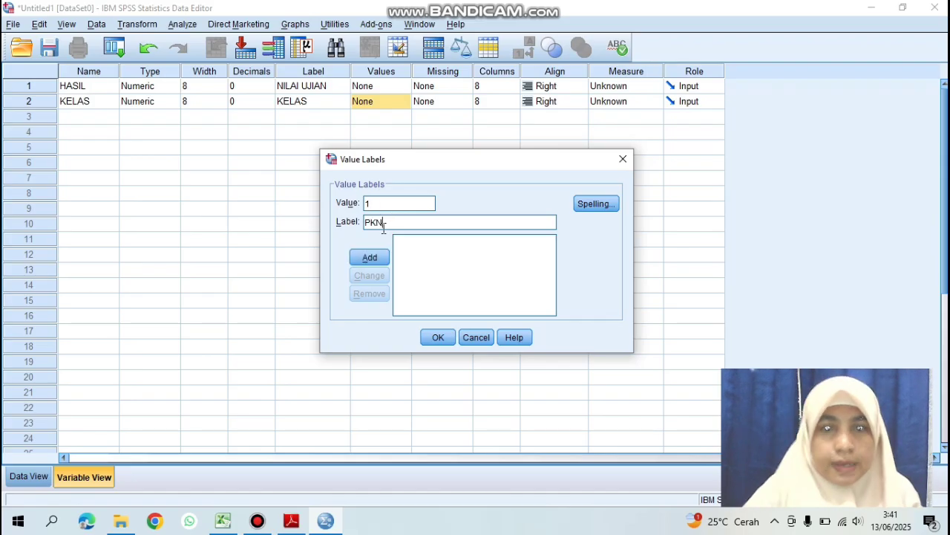
pyautogui.write('N')
pyautogui.click(379, 258)
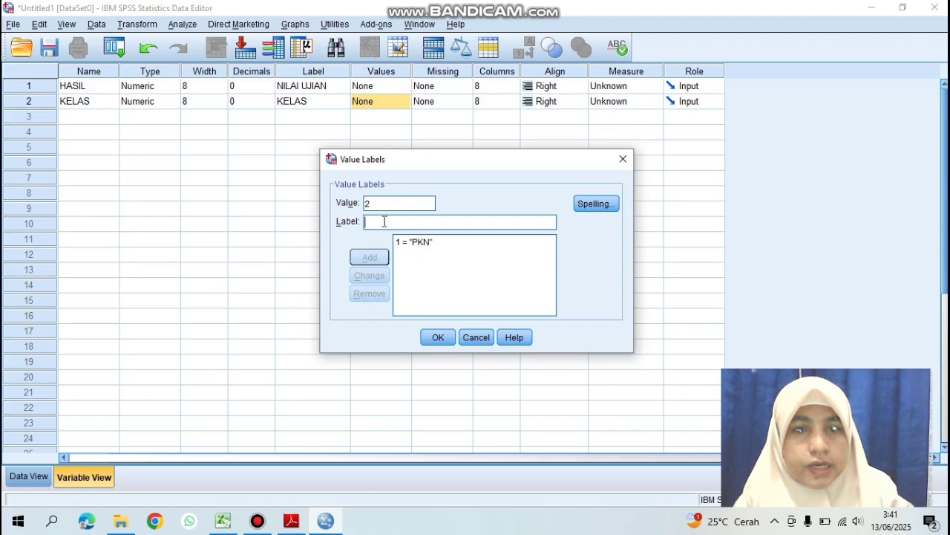
pyautogui.write('B.INDONESIA')
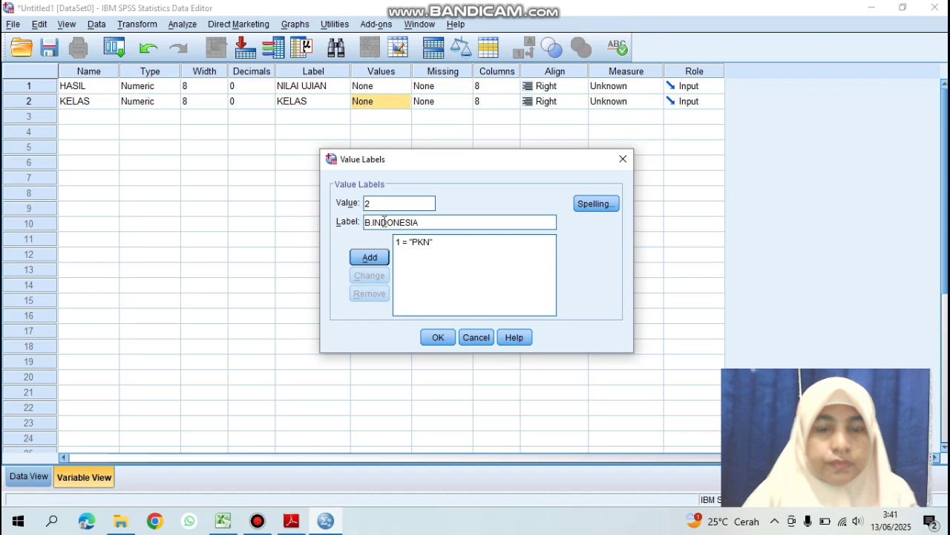
pyautogui.click(370, 257)
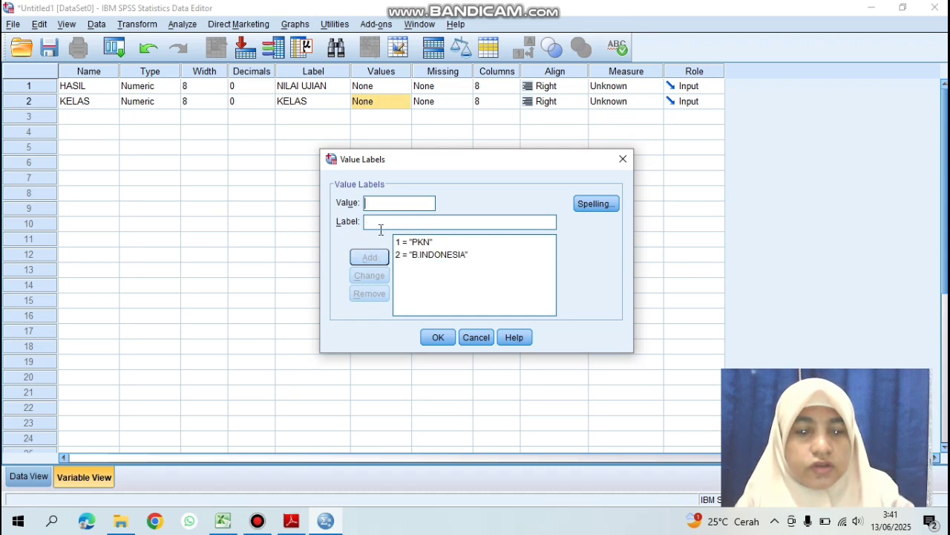
pyautogui.write('3')
pyautogui.write('MATEMATIKA')
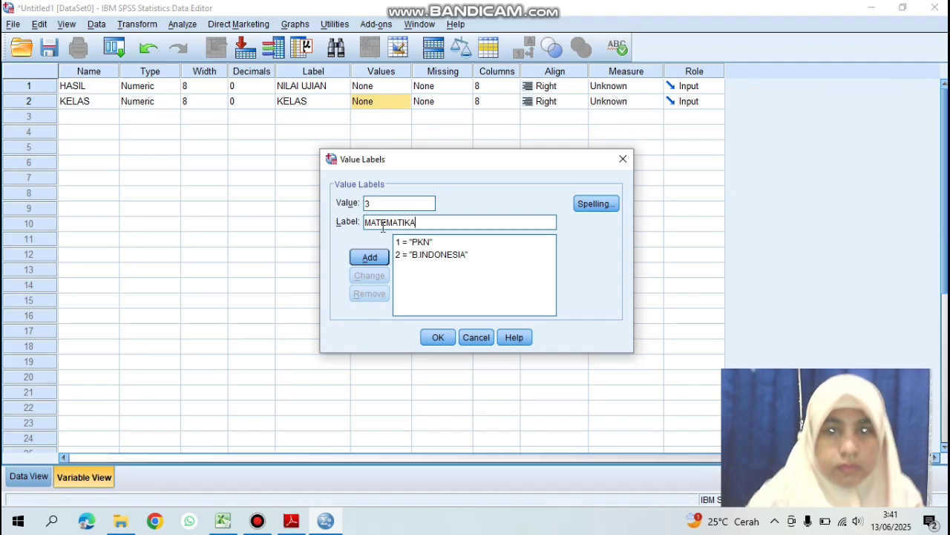
pyautogui.click(386, 254)
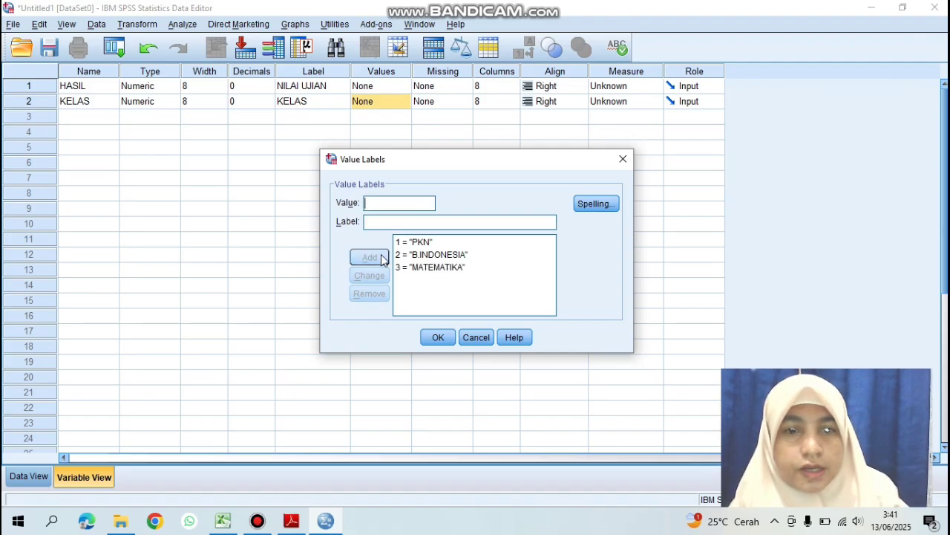
pyautogui.click(432, 338)
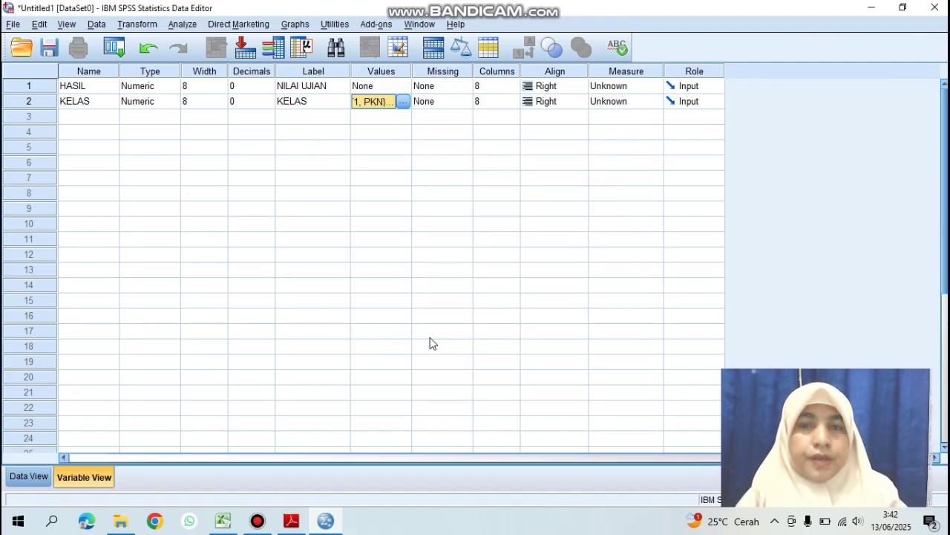
# - Show the empty data grid, then switch to Excel and copy the stacked scores and codes in H6:I74 of the ANOVA sheet
pyautogui.click(30, 477)
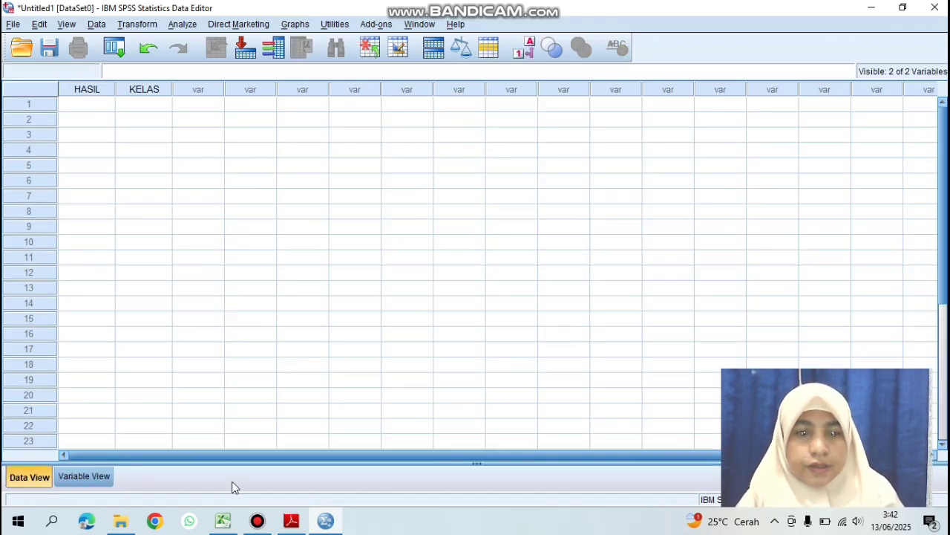
pyautogui.click(228, 524)
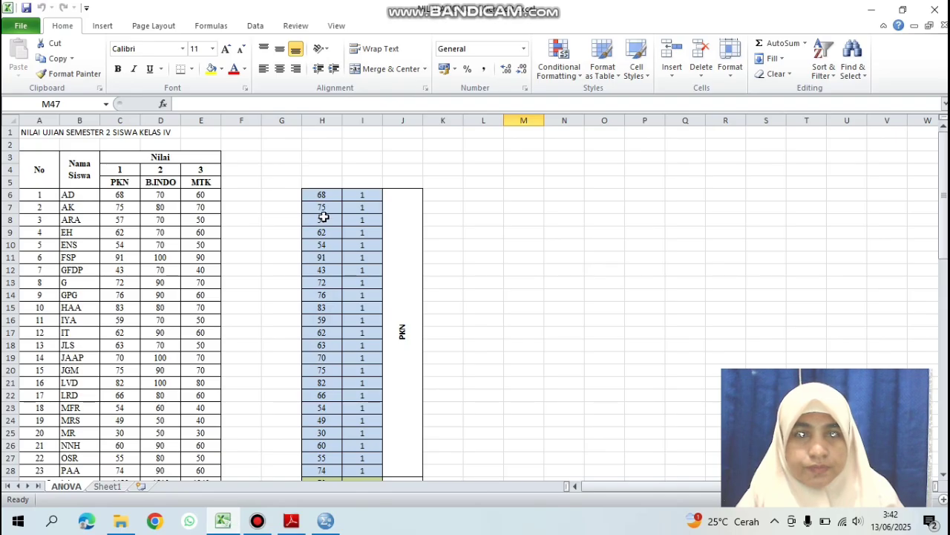
pyautogui.moveTo(318, 198); pyautogui.dragTo(357, 451)
pyautogui.hotkey('ctrl', 'c')
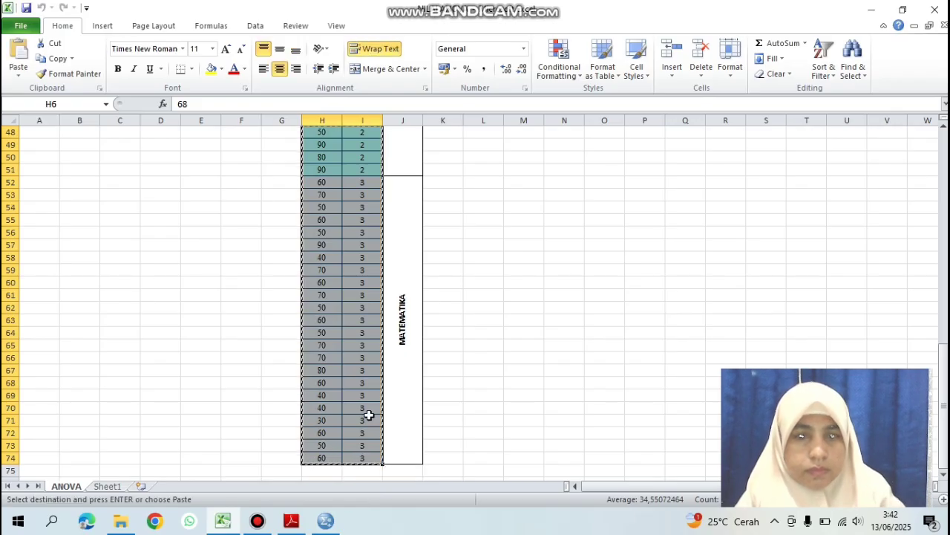
pyautogui.scroll(7, 367, 416)
pyautogui.scroll(7, 367, 416)
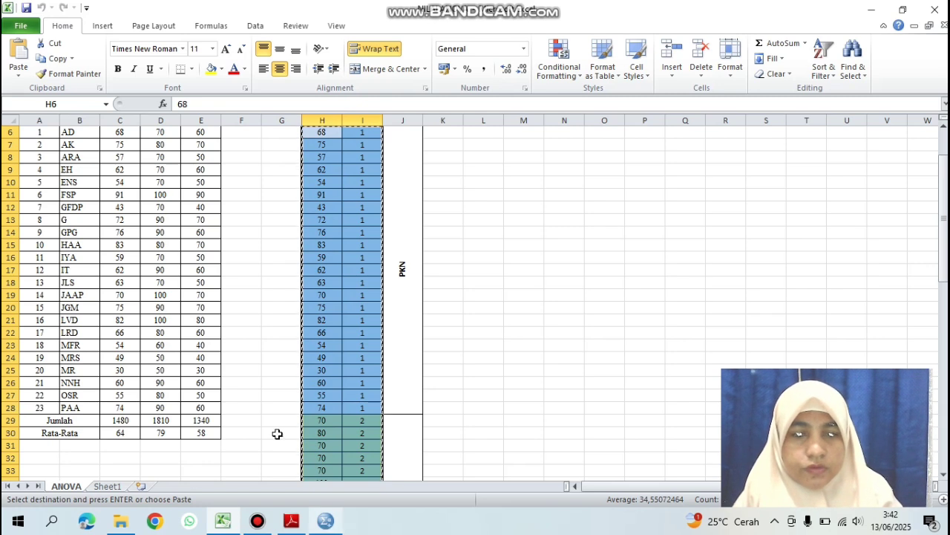
# - Switch back to SPSS, paste the copied scores and codes from row 1 of HASIL, and check the pasted rows
pyautogui.click(326, 522)
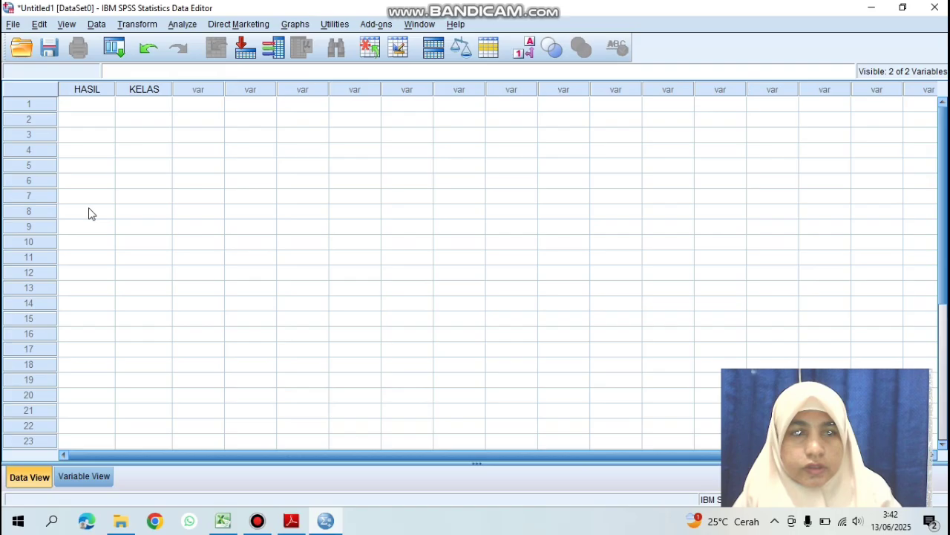
pyautogui.click(89, 110)
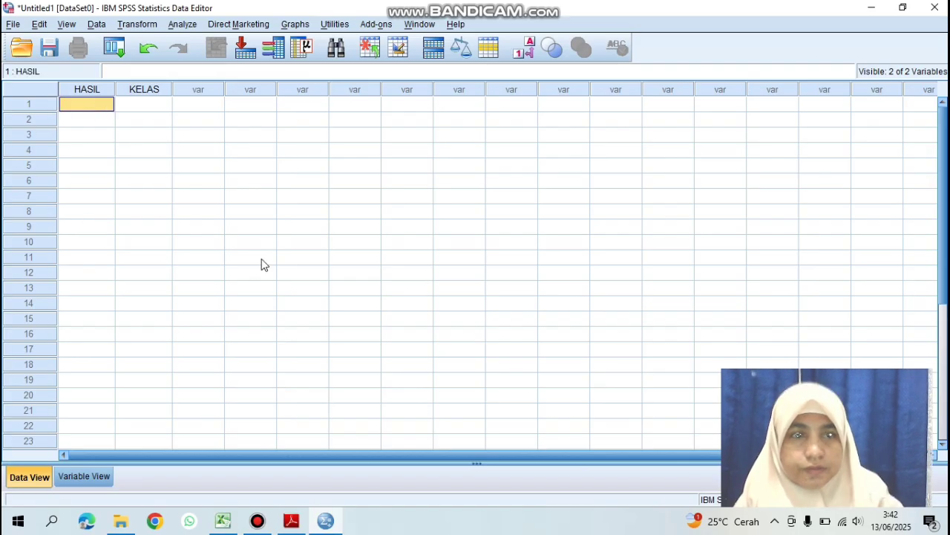
pyautogui.hotkey('ctrl', 'v')
pyautogui.scroll(-20, 265, 266)
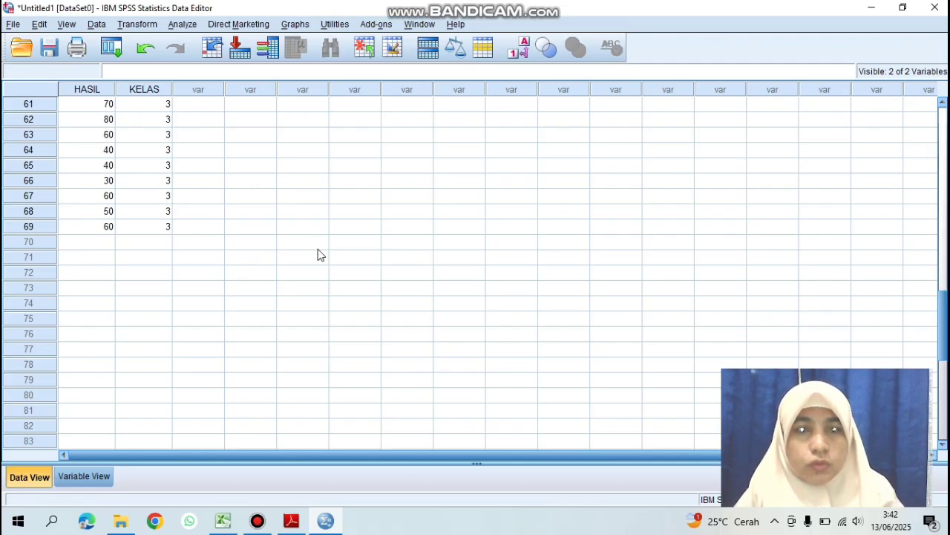
pyautogui.scroll(17, 318, 254)
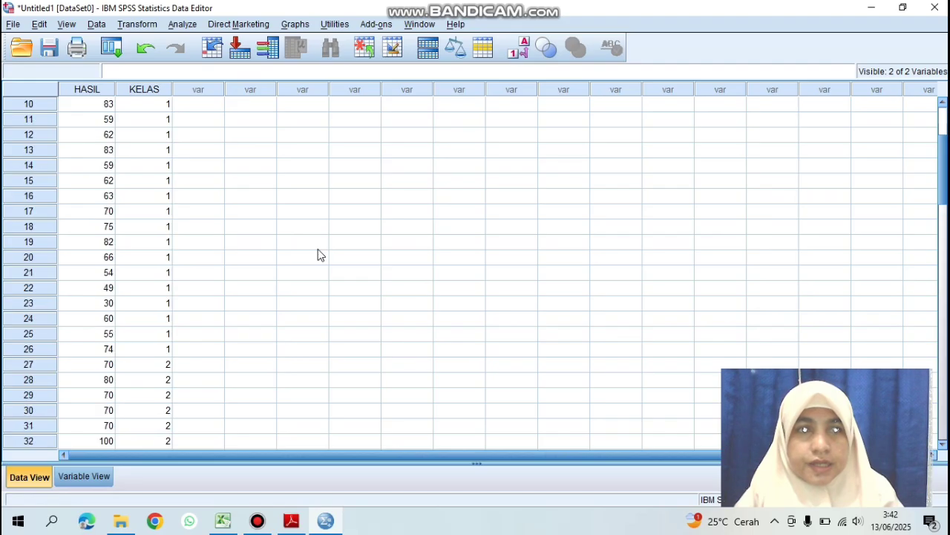
pyautogui.scroll(3, 318, 255)
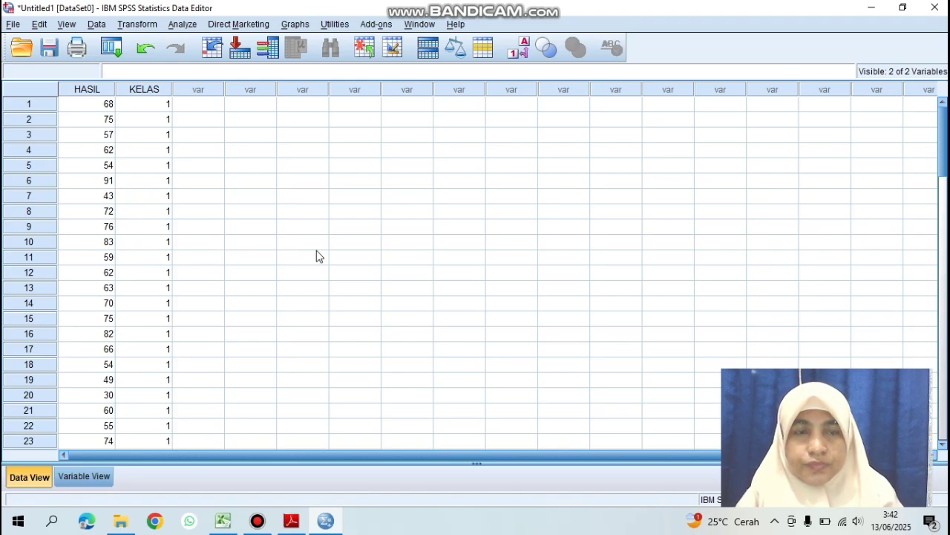
# - Set up an Explore analysis with NILAI UJIAN as the dependent variable and KELAS as the factor
pyautogui.click(182, 25)
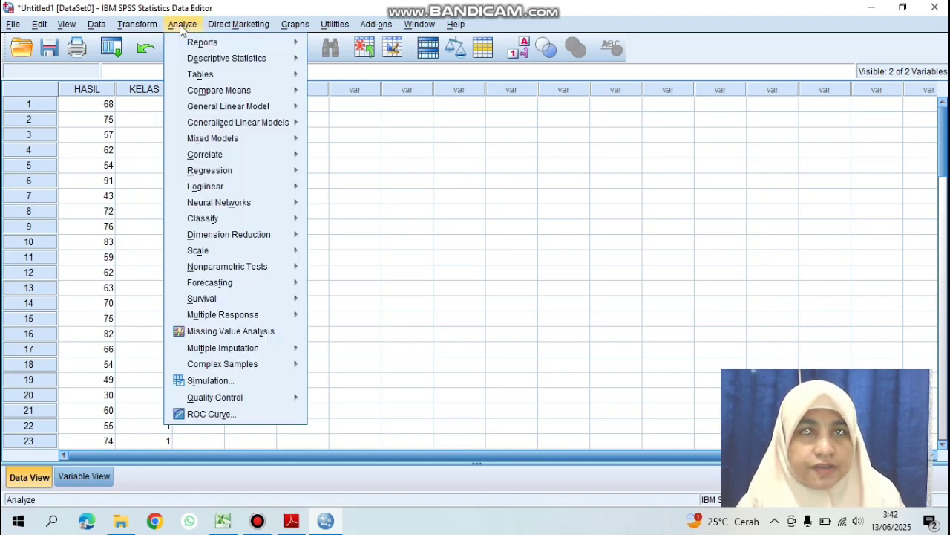
pyautogui.moveTo(212, 66)
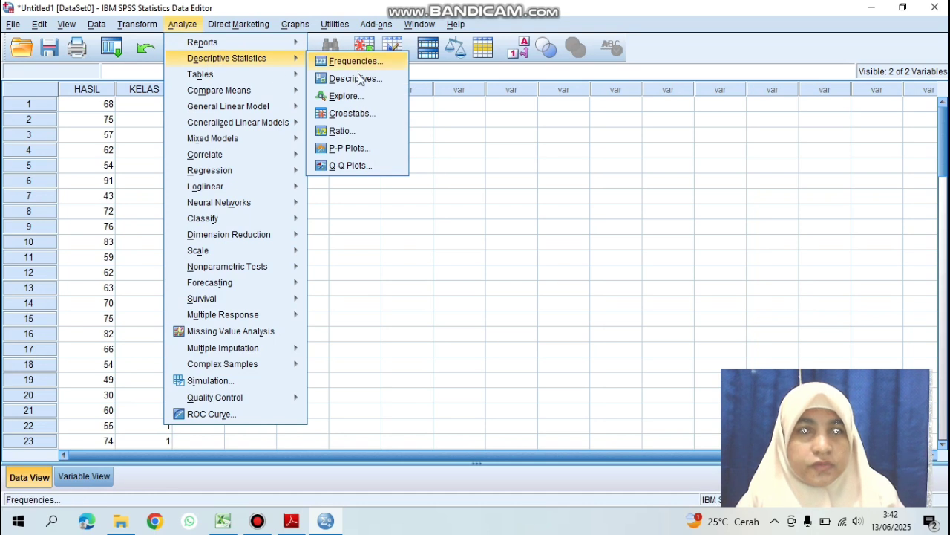
pyautogui.click(374, 102)
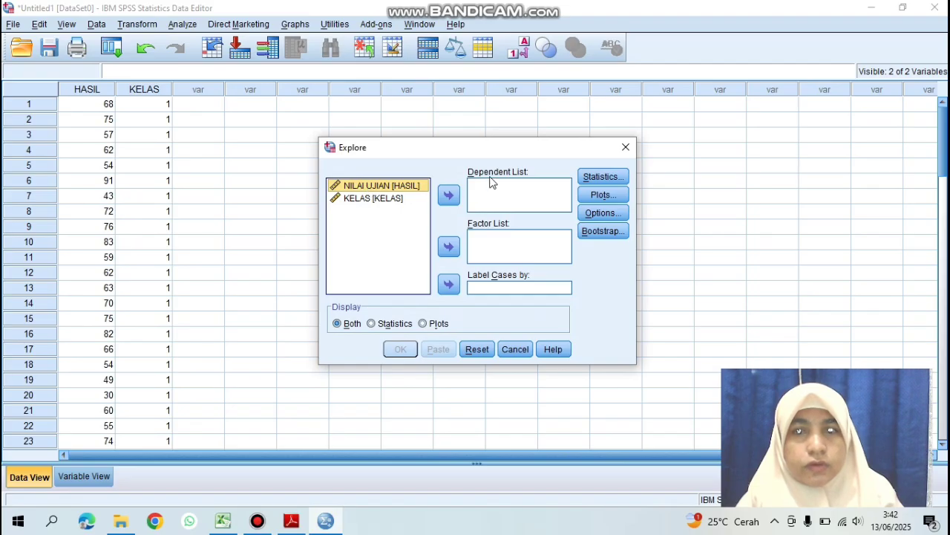
pyautogui.click(448, 198)
pyautogui.click(373, 188)
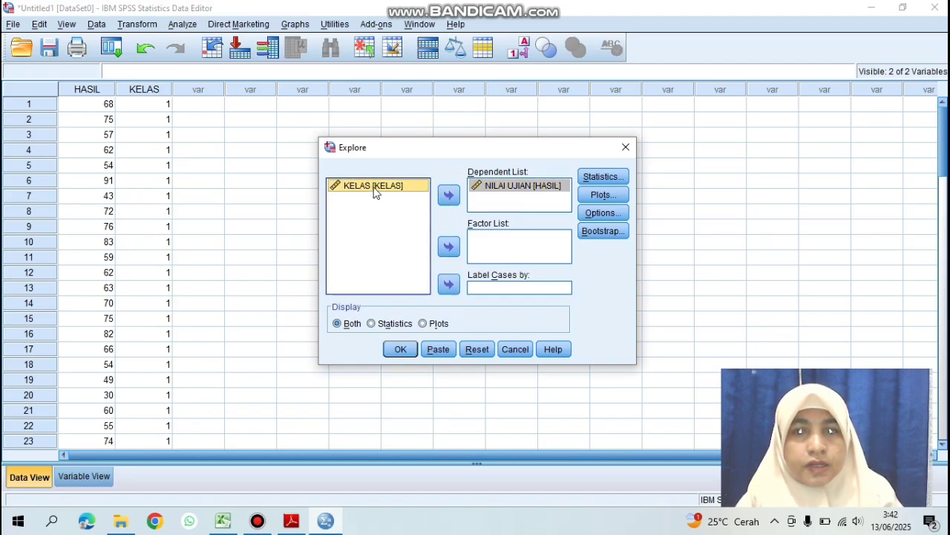
pyautogui.click(449, 248)
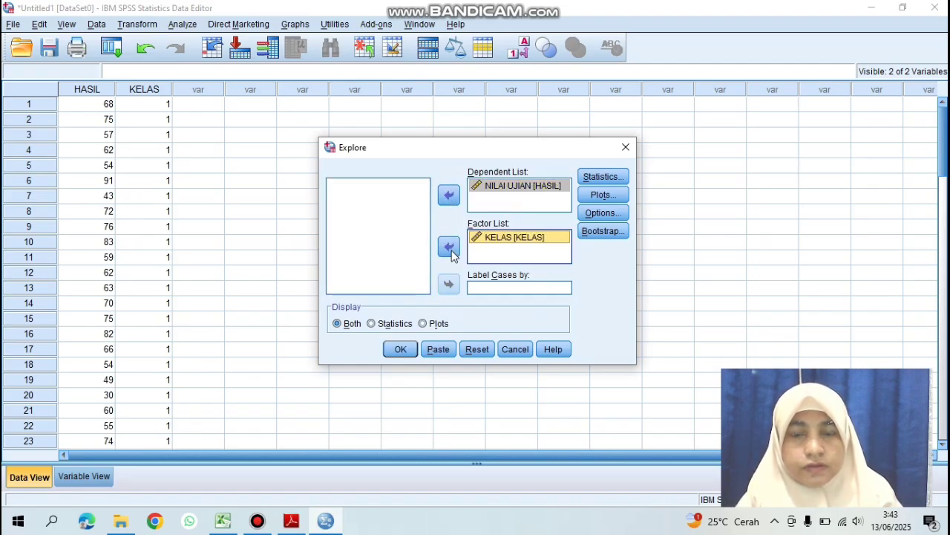
# - Enable normality plots with tests for the Explore analysis and run it
pyautogui.click(601, 197)
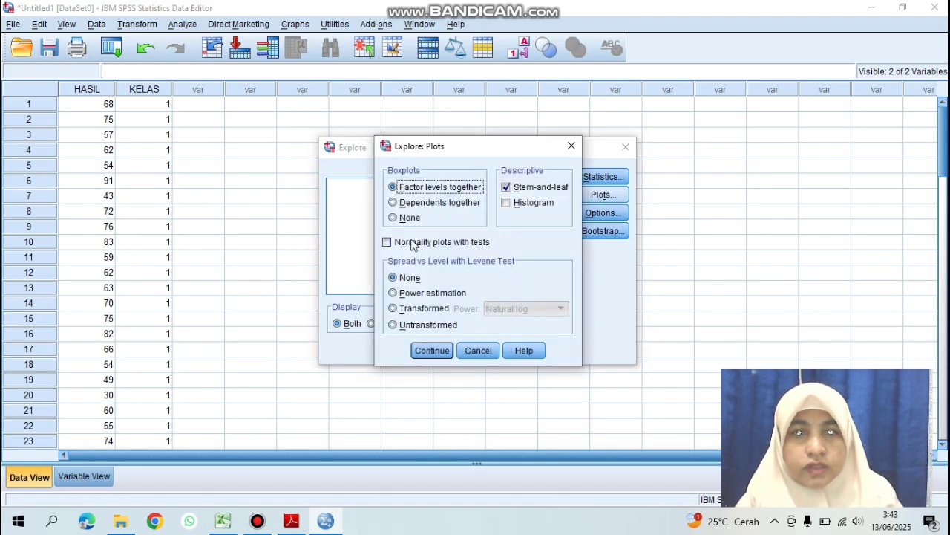
pyautogui.click(387, 242)
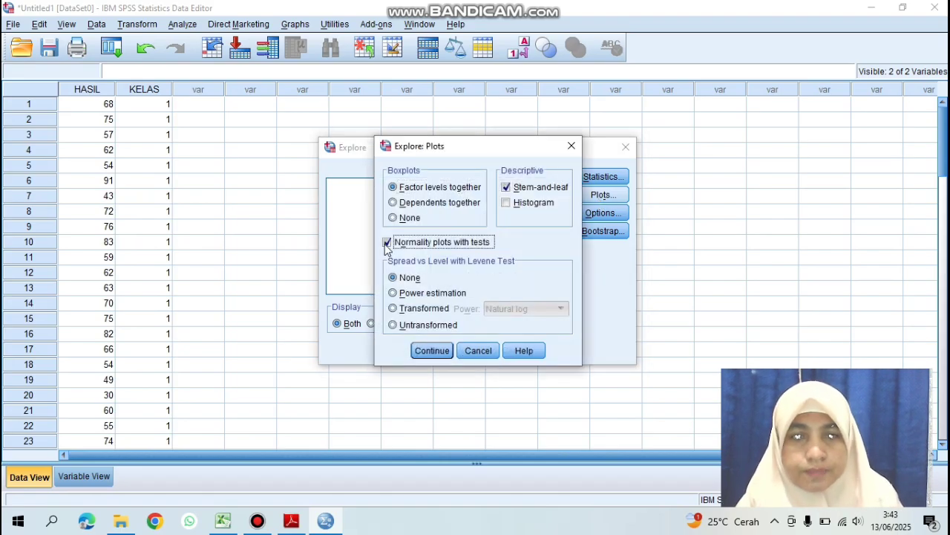
pyautogui.click(434, 351)
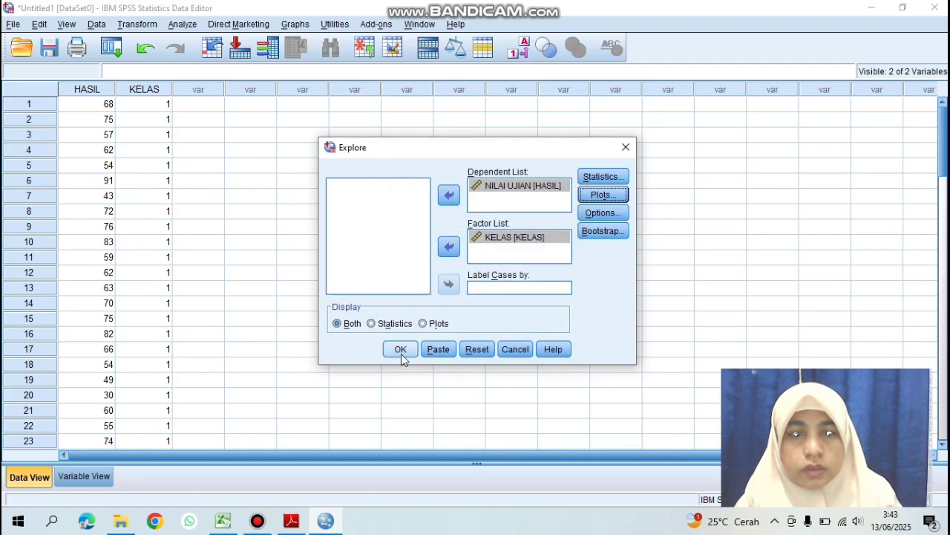
pyautogui.click(401, 352)
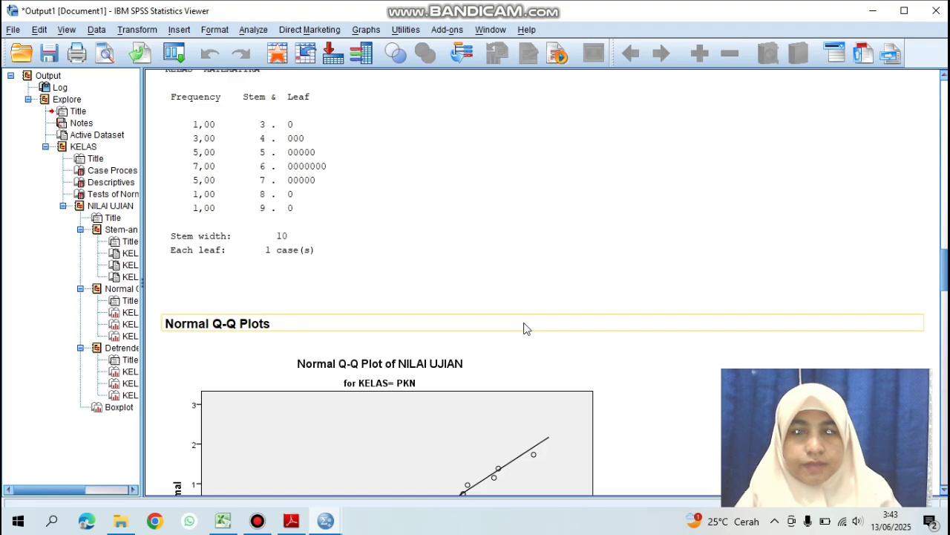
# - Examine the Explore output from the Case Processing Summary to the Tests of Normality table
pyautogui.click(943, 202)
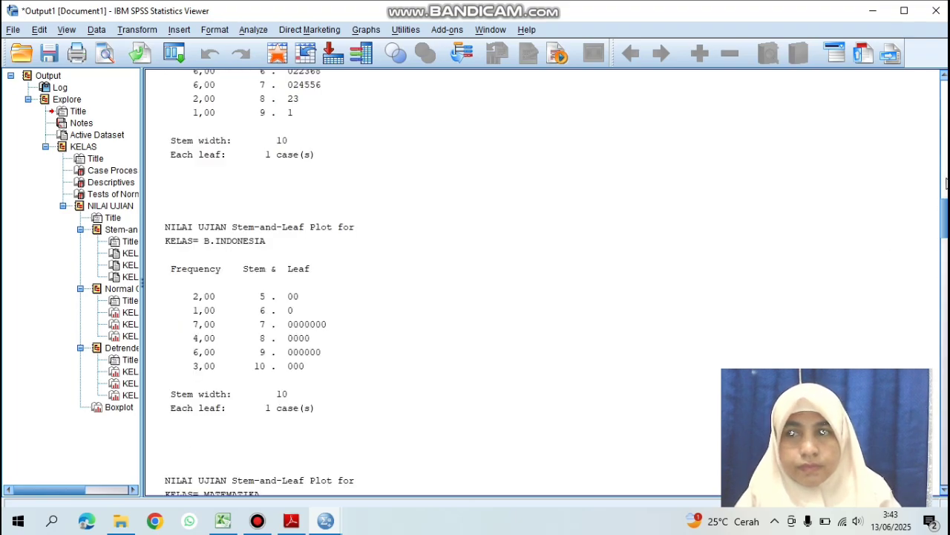
pyautogui.click(944, 196)
pyautogui.scroll(10, 332, 227)
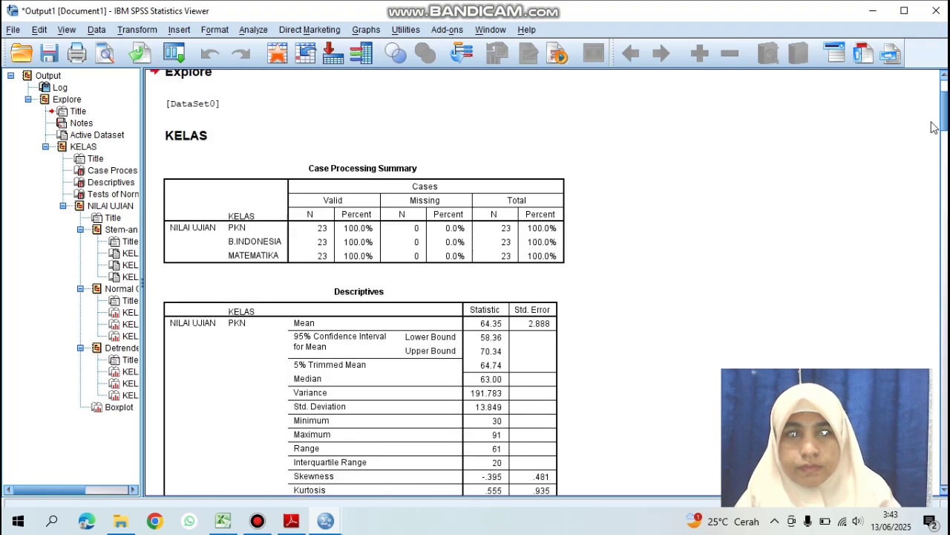
pyautogui.scroll(-10, 332, 227)
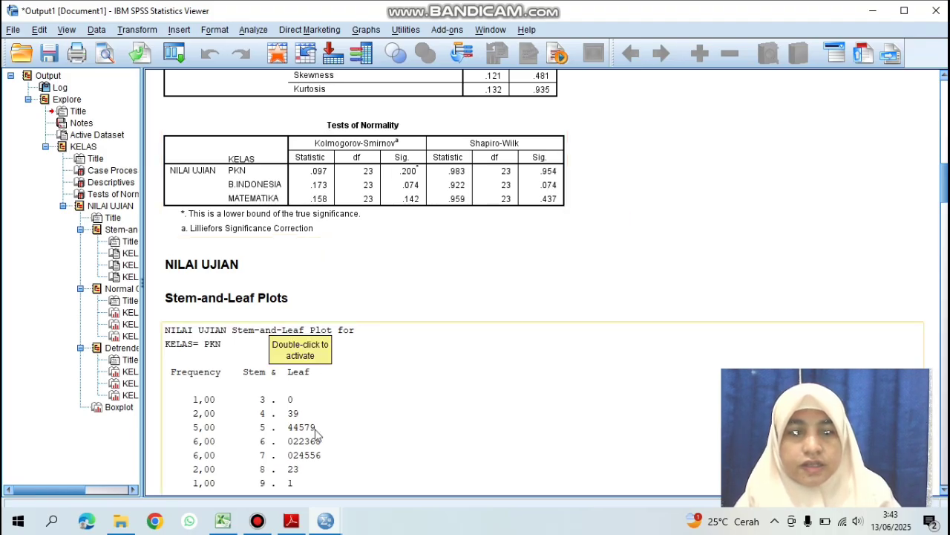
# - Switch to the ANOVA guide PDF in Adobe Reader and show the UJI NORMALITAS page in a maximized window
pyautogui.click(300, 525)
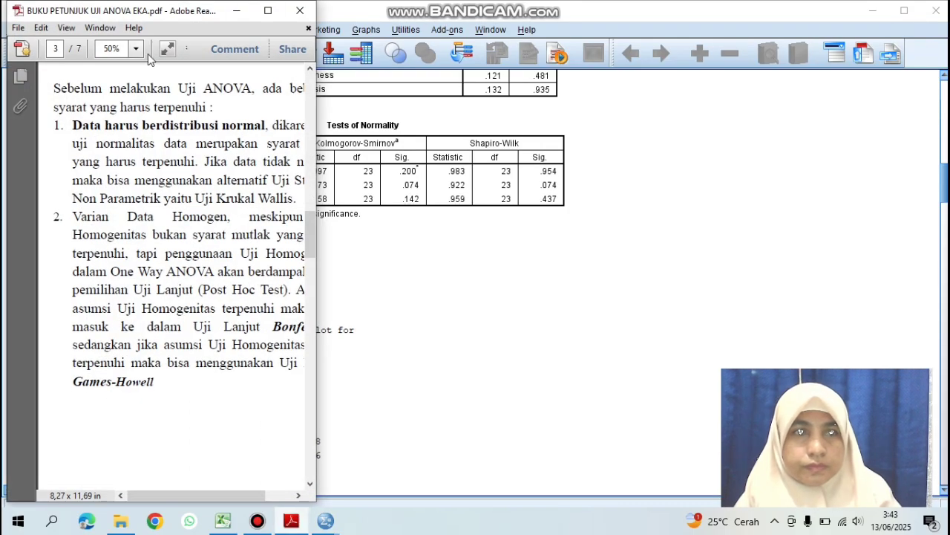
pyautogui.click(311, 486)
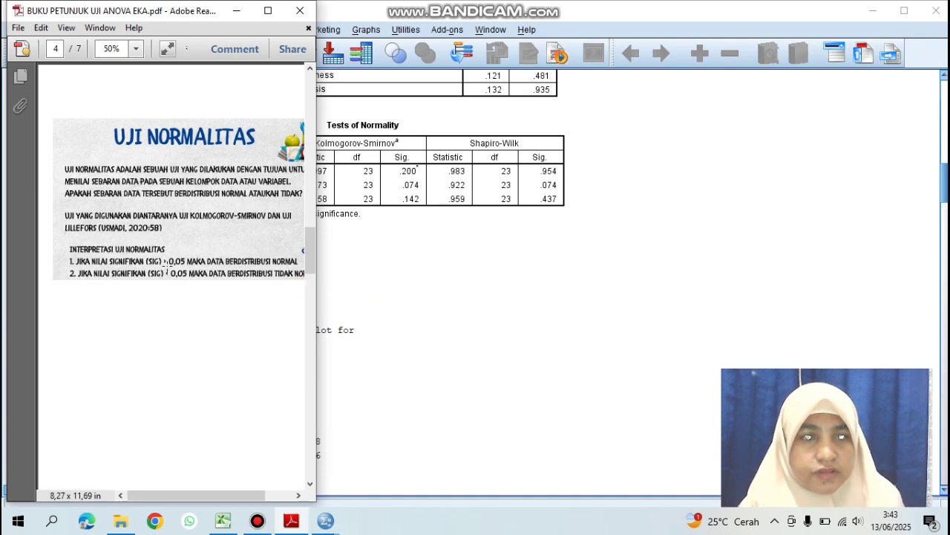
pyautogui.click(268, 11)
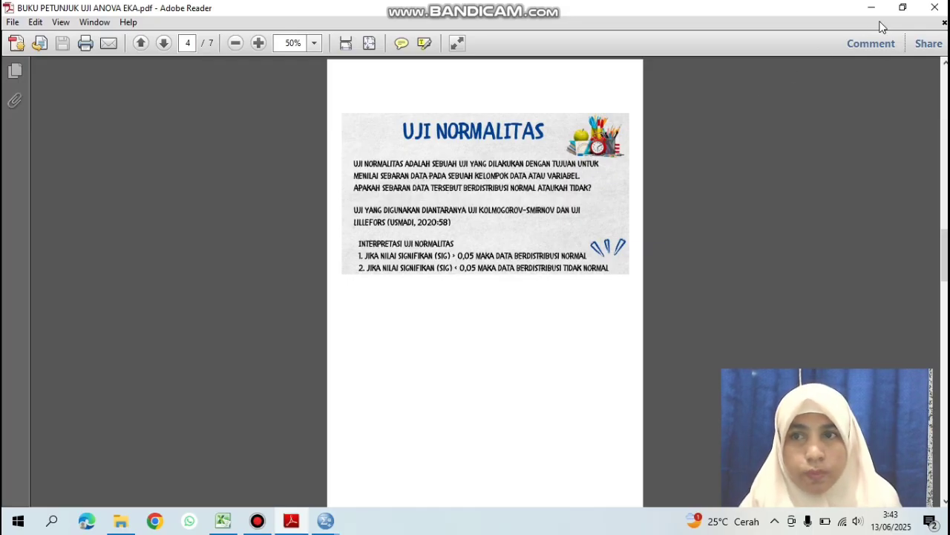
# - Compare the guide's normality criteria with the SPSS Tests of Normality table, then return the guide to the ANOVA prerequisites on page 3
pyautogui.click(903, 6)
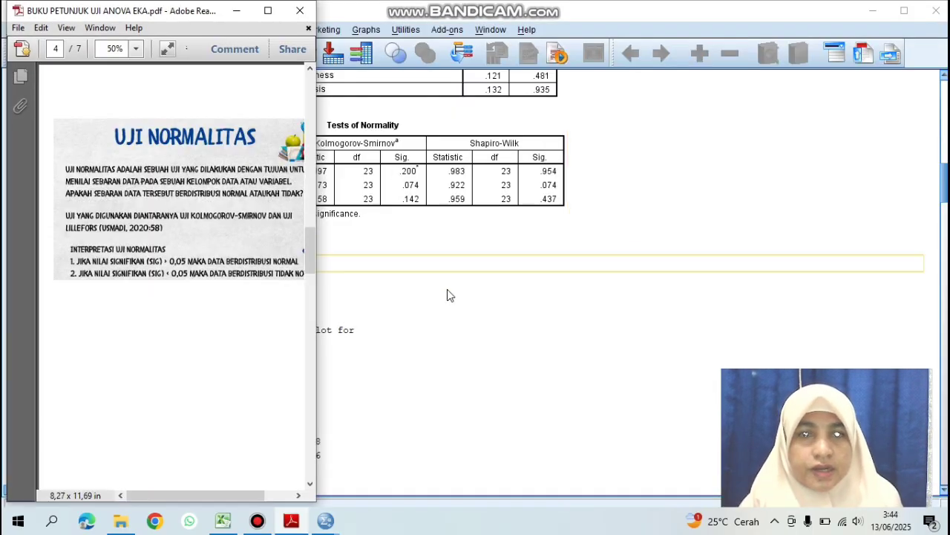
pyautogui.click(456, 316)
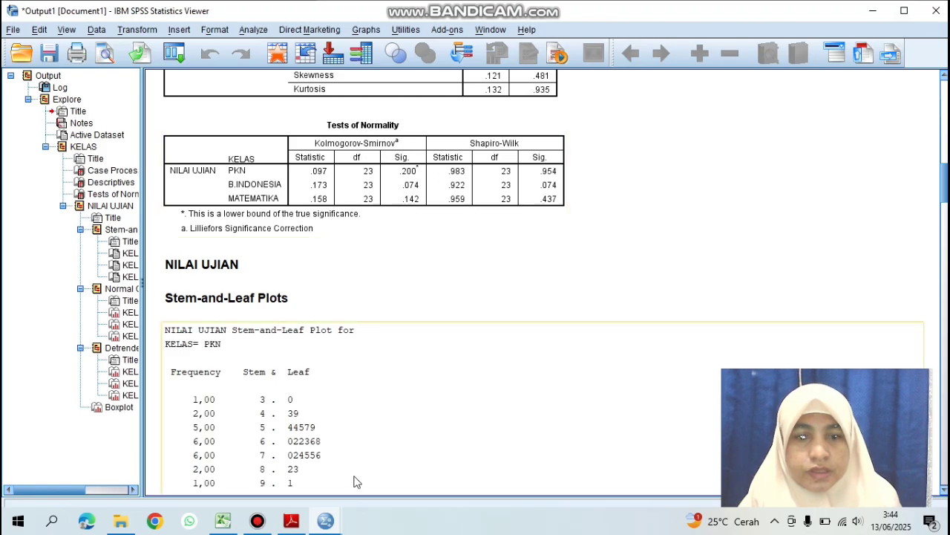
pyautogui.click(291, 521)
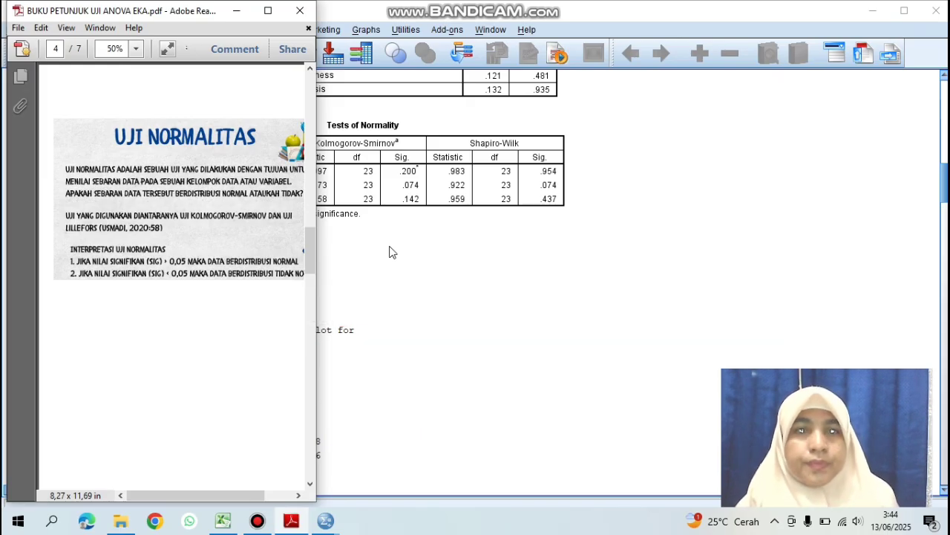
pyautogui.click(407, 258)
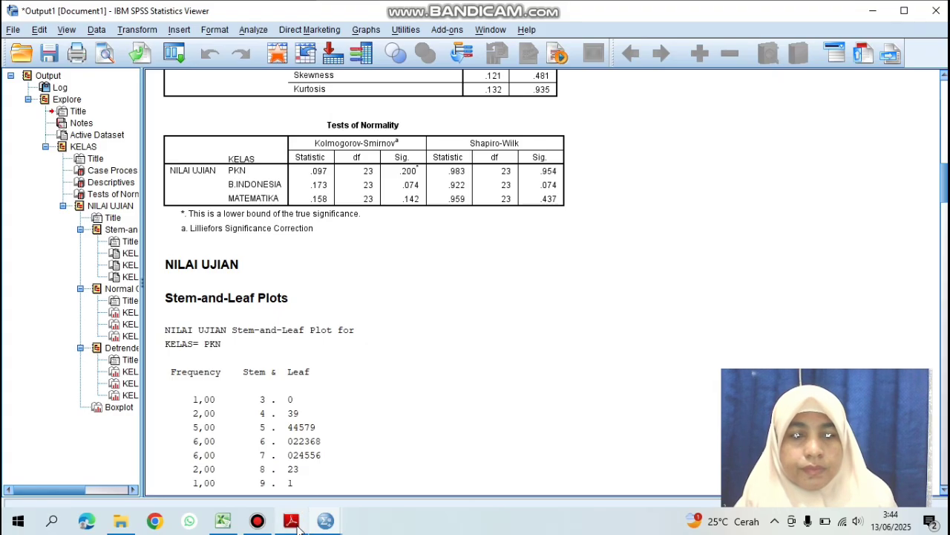
pyautogui.moveTo(225, 521)
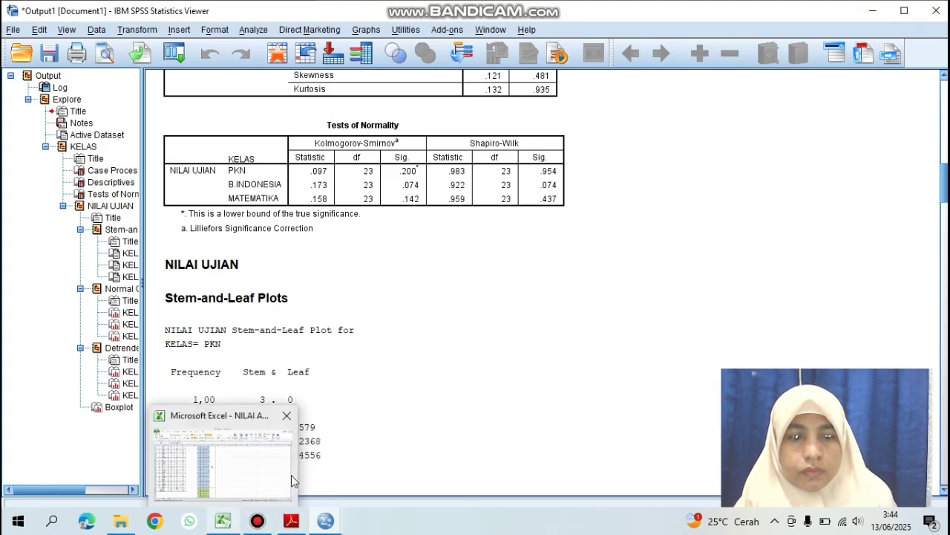
pyautogui.click(289, 523)
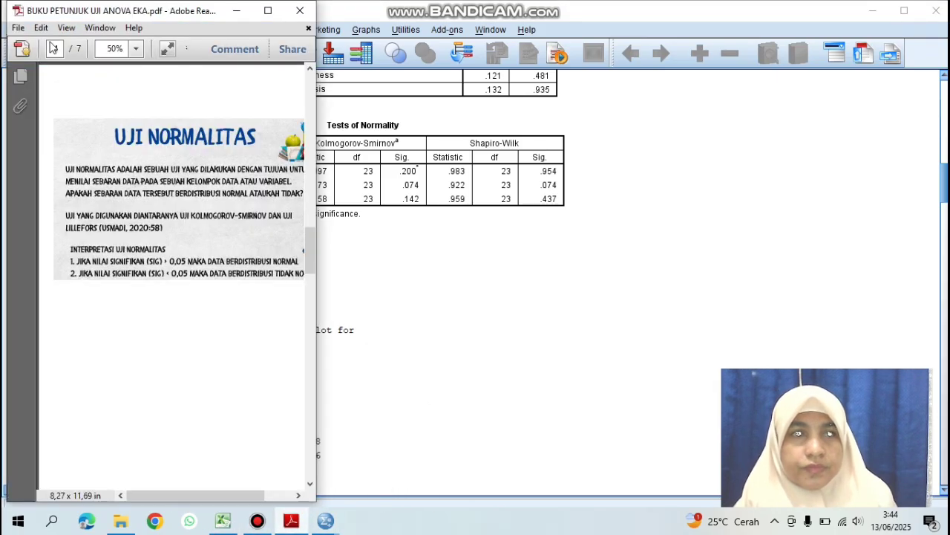
pyautogui.click(312, 68)
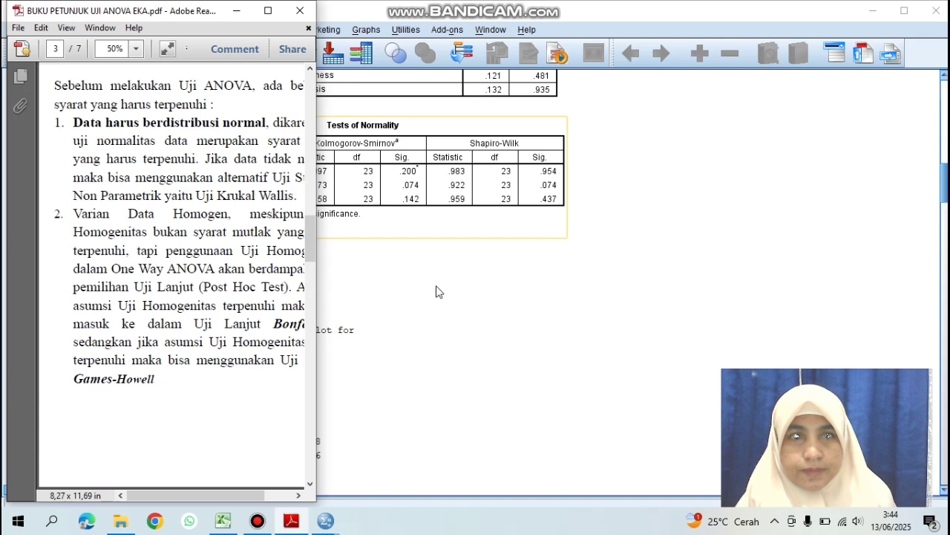
# - In the SPSS Data Editor, set up a One-Way ANOVA with NILAI UJIAN as the dependent variable and KELAS as the factor
pyautogui.moveTo(327, 518)
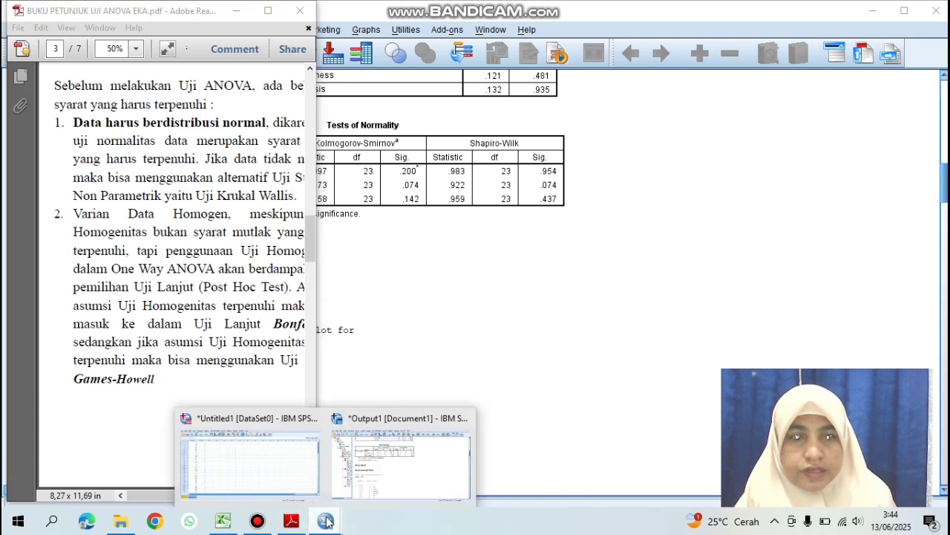
pyautogui.click(279, 459)
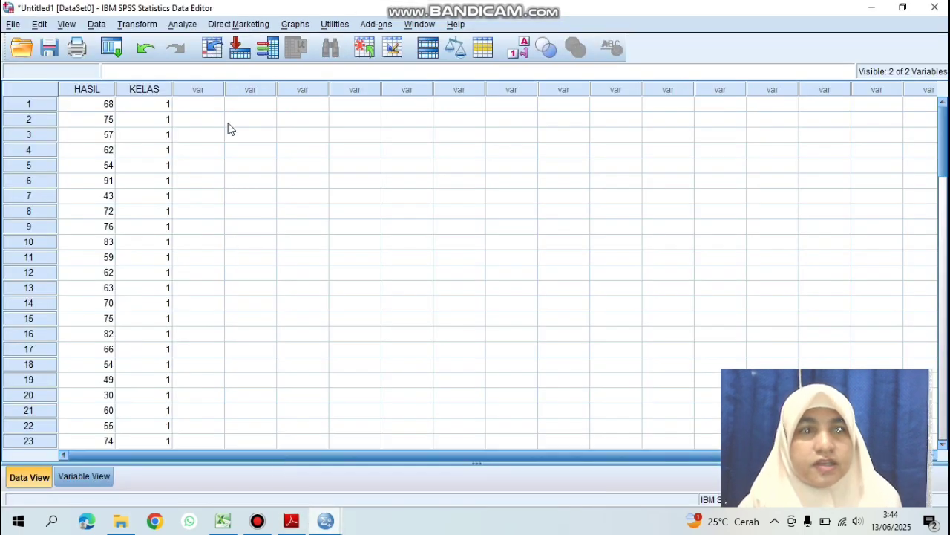
pyautogui.click(183, 26)
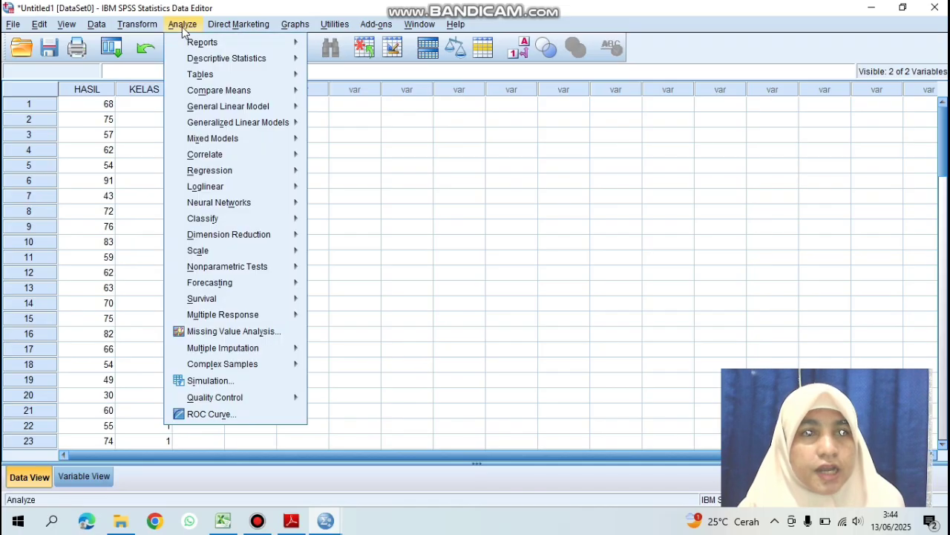
pyautogui.moveTo(219, 96)
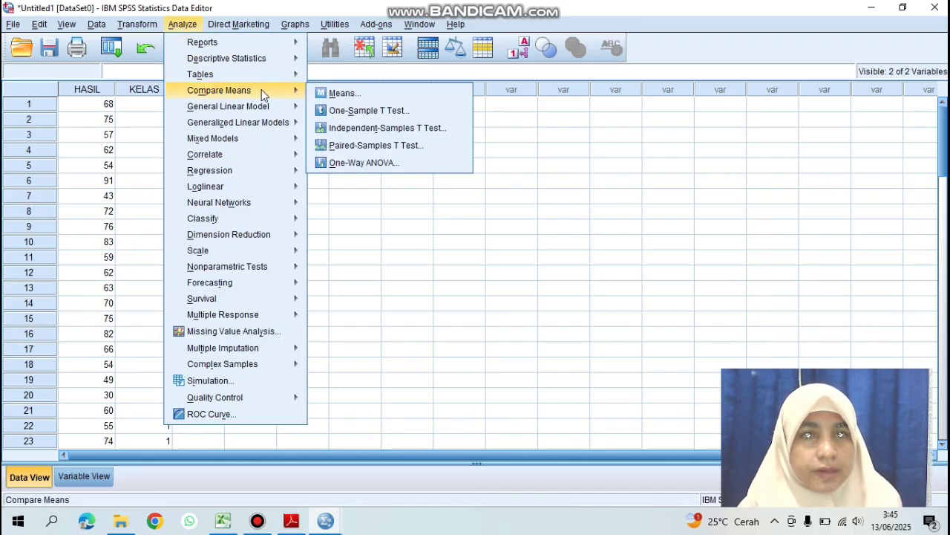
pyautogui.click(384, 163)
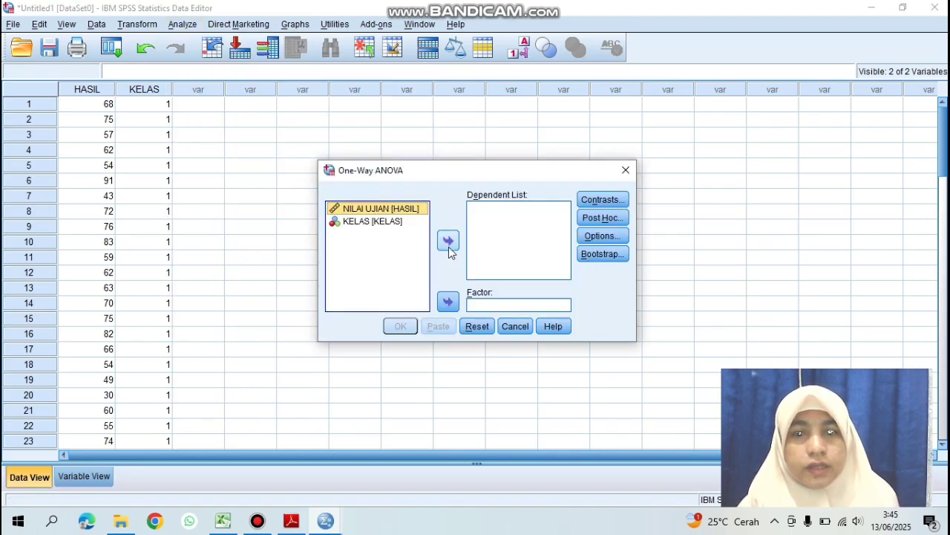
pyautogui.click(448, 242)
pyautogui.click(374, 211)
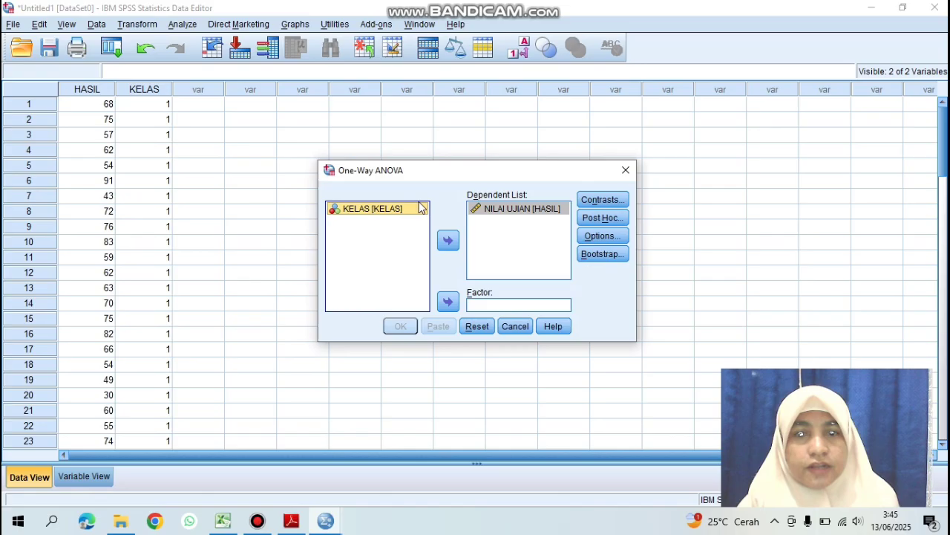
pyautogui.click(450, 303)
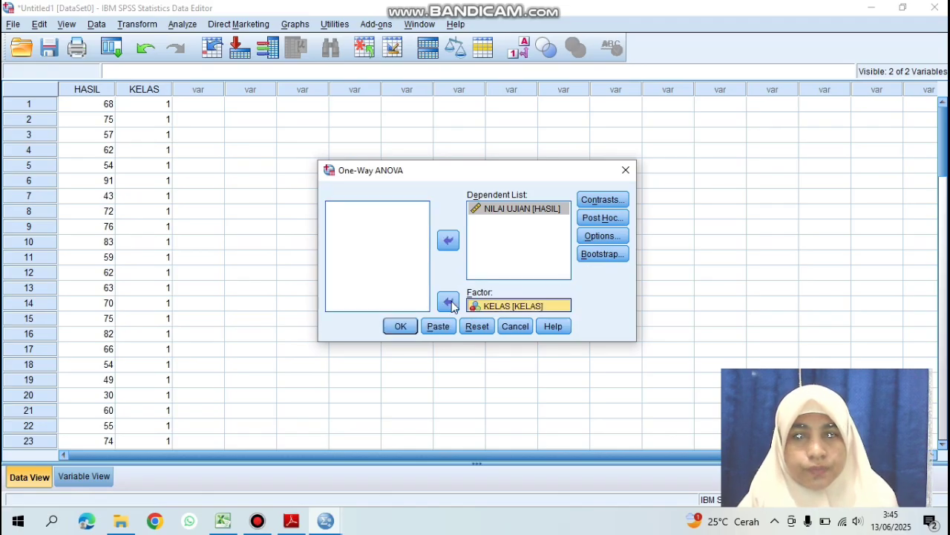
# - Enable the homogeneity of variance test for the One-Way ANOVA and run the analysis
pyautogui.click(603, 238)
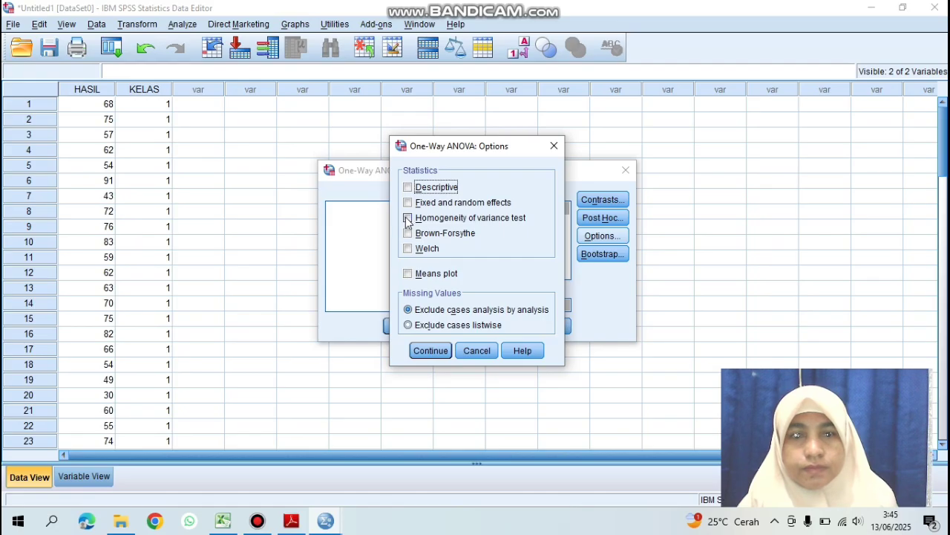
pyautogui.click(408, 219)
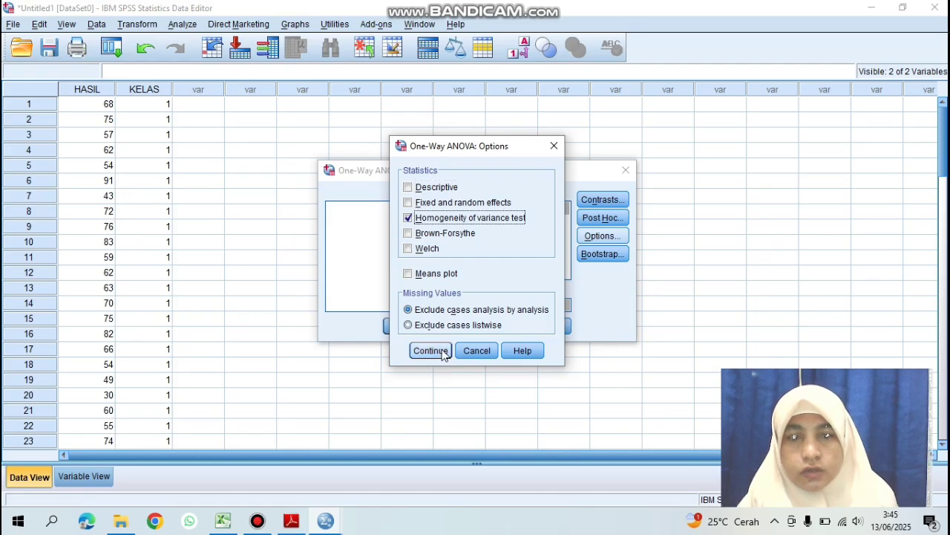
pyautogui.click(442, 352)
pyautogui.click(406, 326)
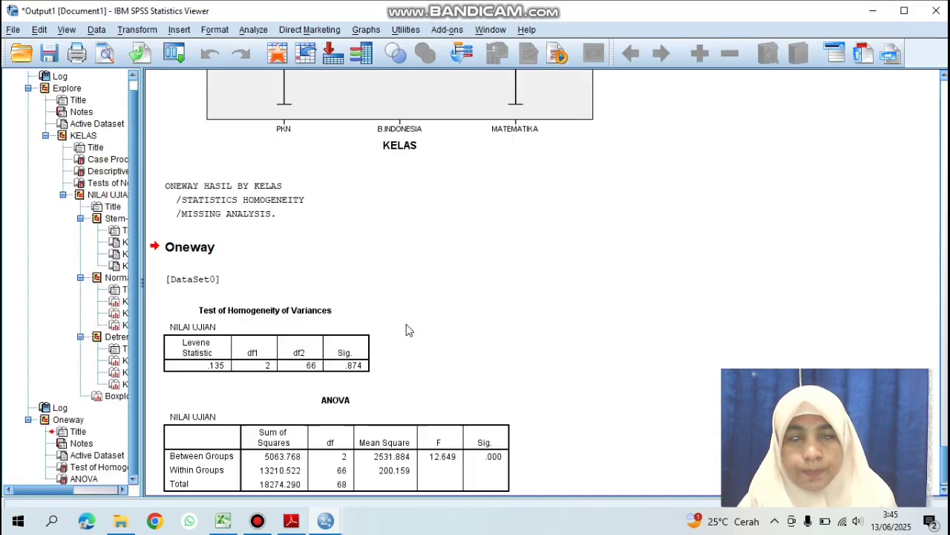
# - Examine the Test of Homogeneity of Variances and ANOVA tables, and look through the PDF guide for the matching interpretation criteria
pyautogui.scroll(-1, 397, 334)
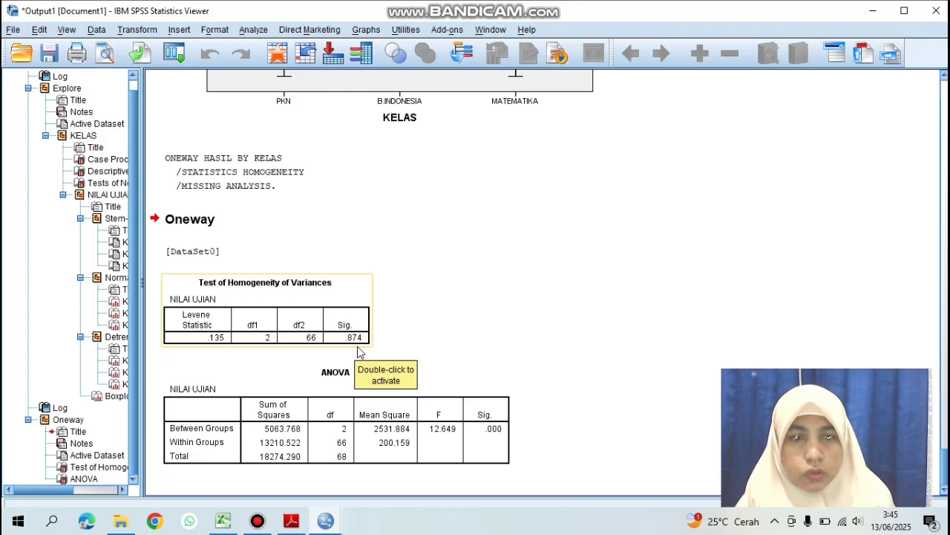
pyautogui.click(292, 521)
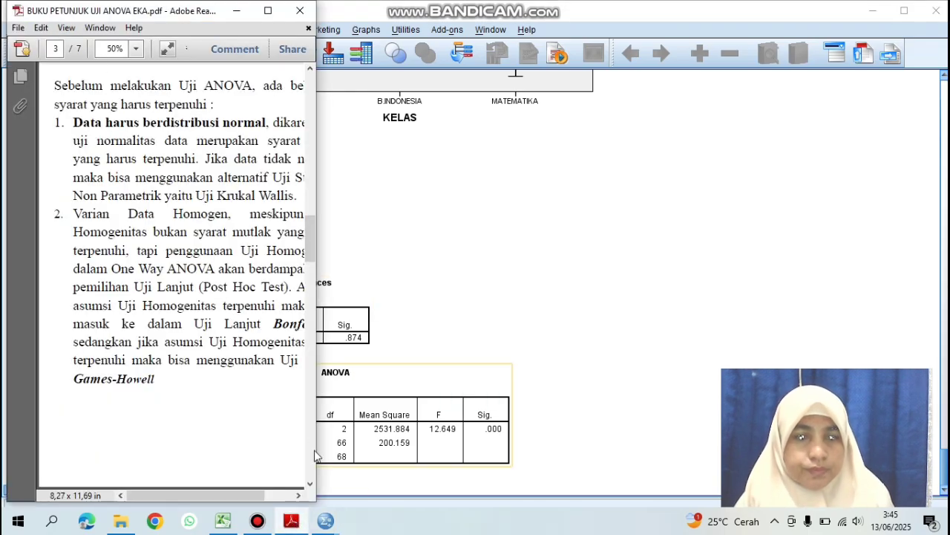
pyautogui.click(310, 486)
pyautogui.click(310, 486)
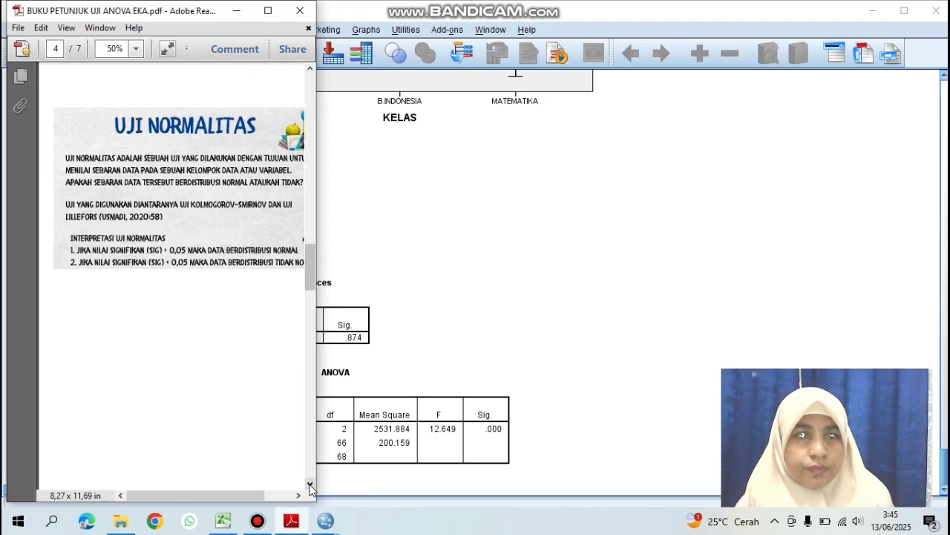
pyautogui.click(311, 485)
pyautogui.click(310, 485)
pyautogui.click(310, 484)
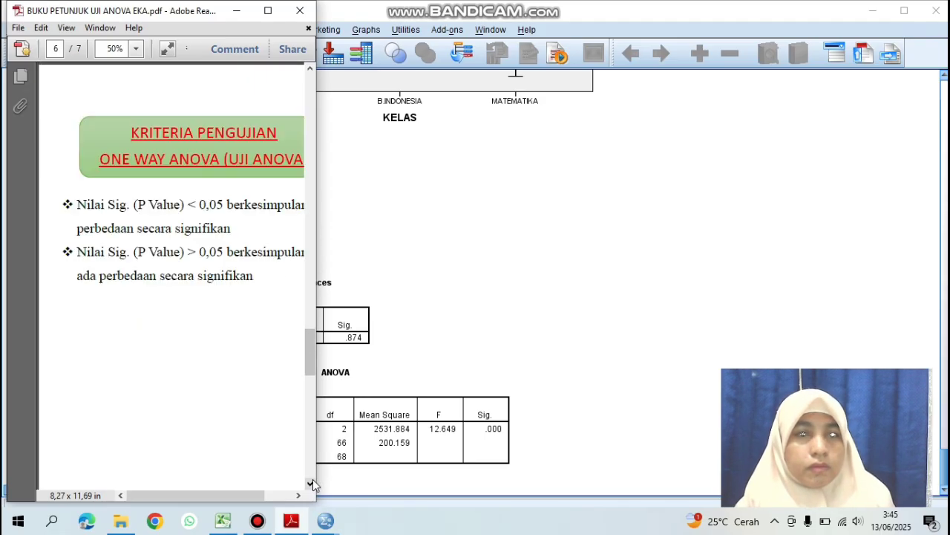
pyautogui.click(310, 70)
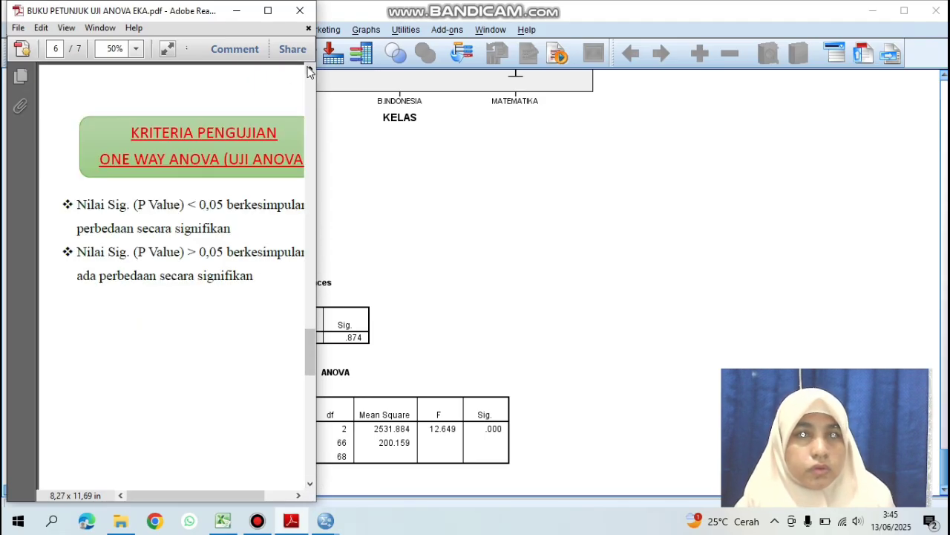
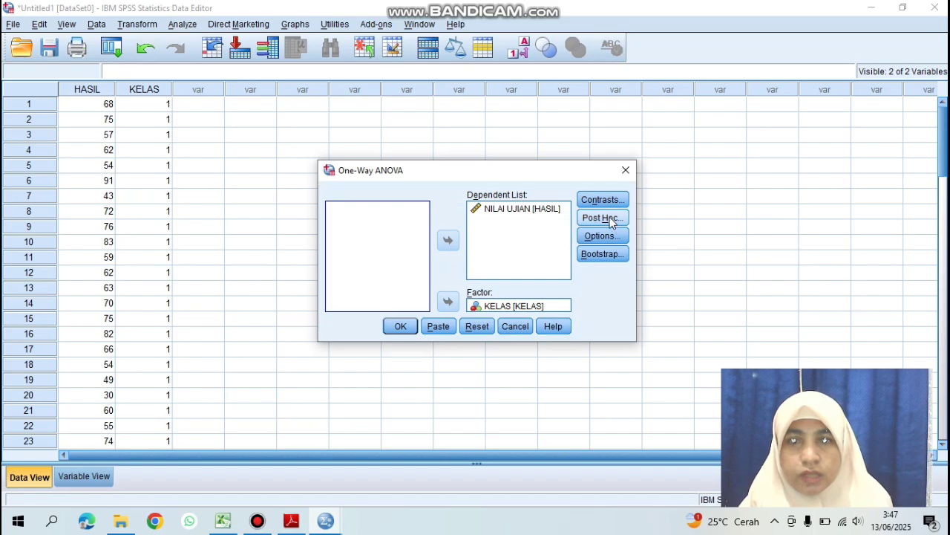
# - Open the One-Way ANOVA post hoc comparisons and highlight the guide's sentence about using Bonferroni when homogeneity is met, then return to SPSS
pyautogui.click(606, 218)
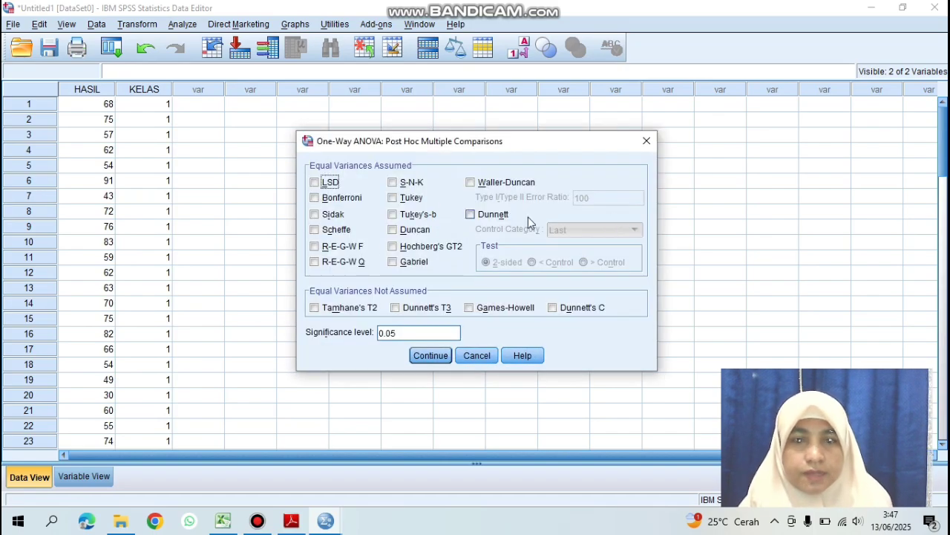
pyautogui.click(291, 520)
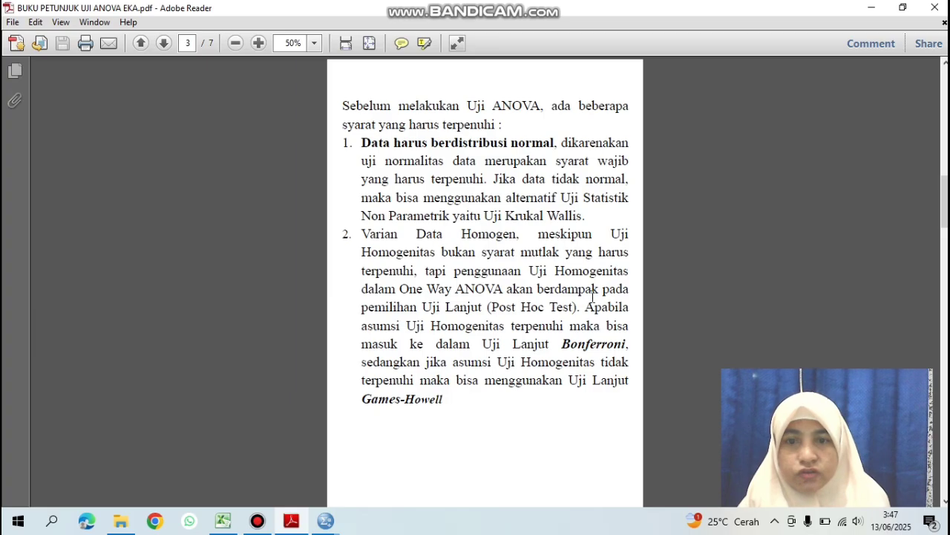
pyautogui.moveTo(584, 307); pyautogui.dragTo(631, 335)
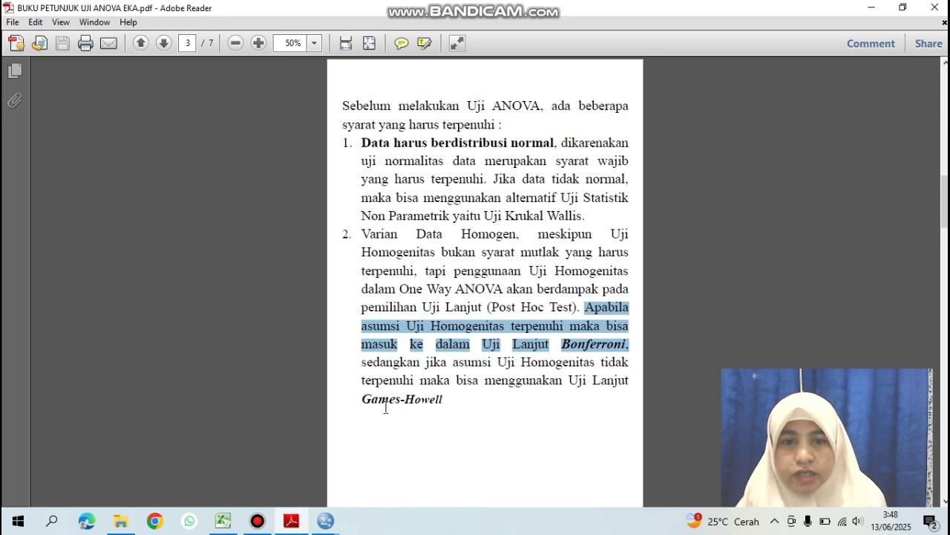
pyautogui.hotkey('alt', 'Tab')
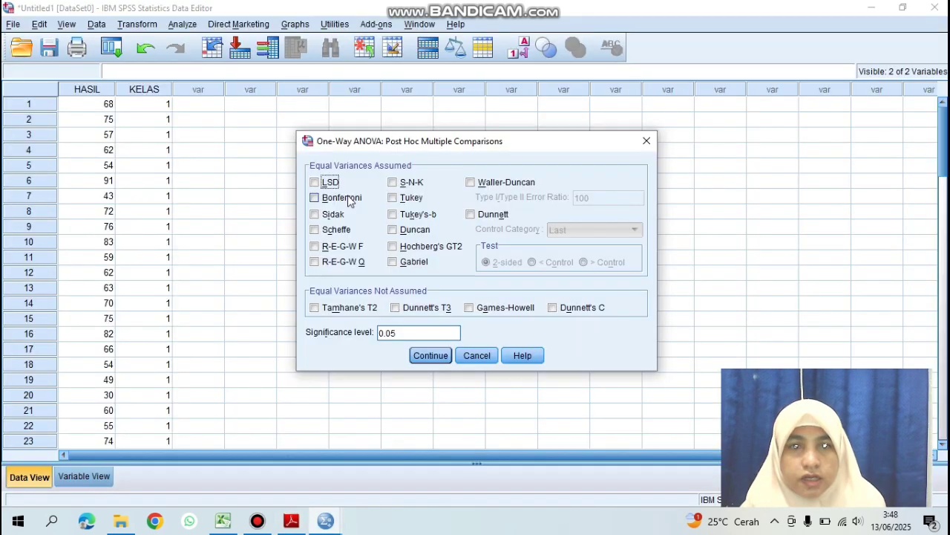
# - Choose the Bonferroni post hoc test, run the One-Way ANOVA and view the Multiple Comparisons table
pyautogui.click(344, 200)
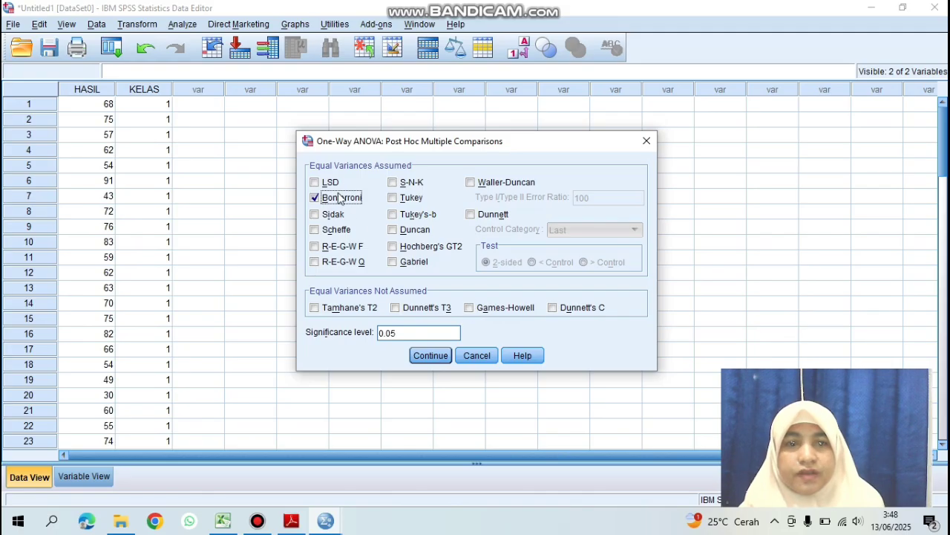
pyautogui.click(433, 358)
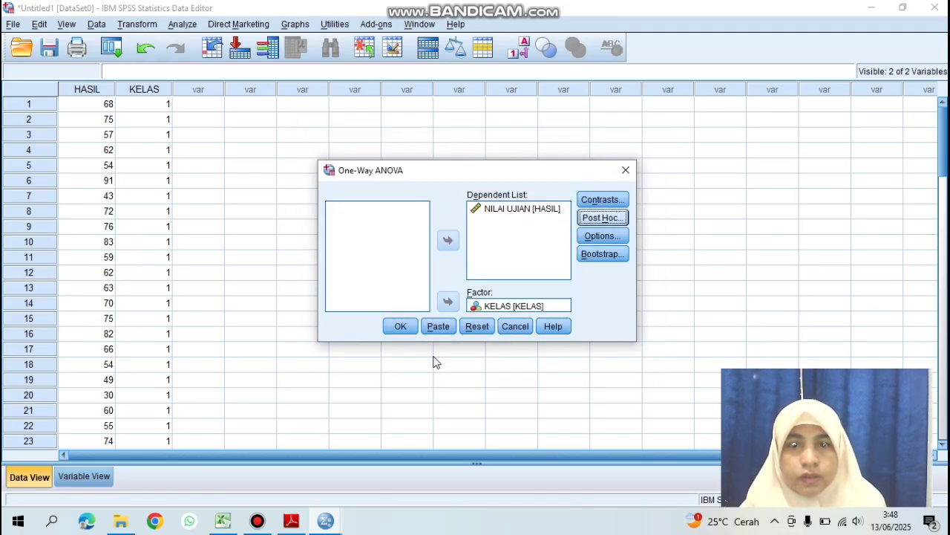
pyautogui.click(402, 332)
pyautogui.scroll(-3, 402, 338)
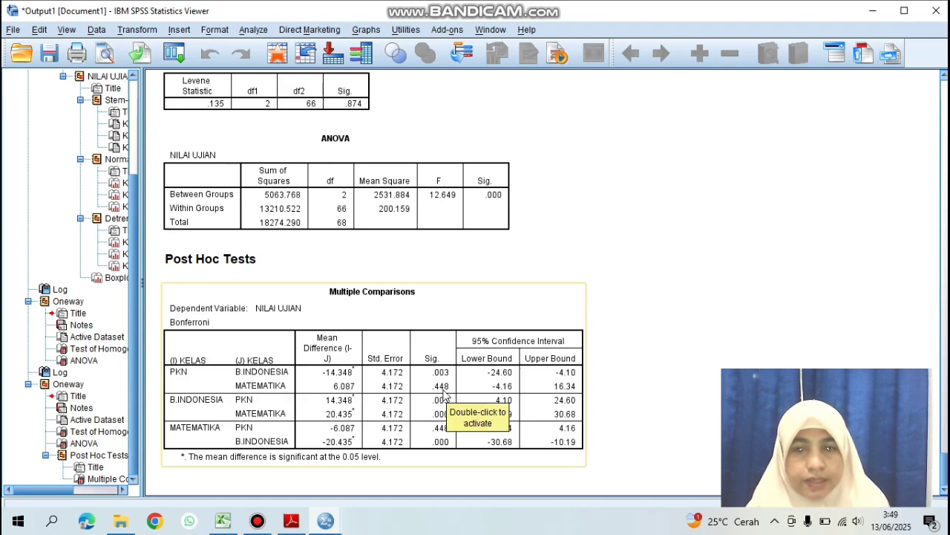
# - Show the guide's POST HOC TEST criteria on page 7 in a smaller window beside the SPSS Multiple Comparisons table
pyautogui.click(291, 520)
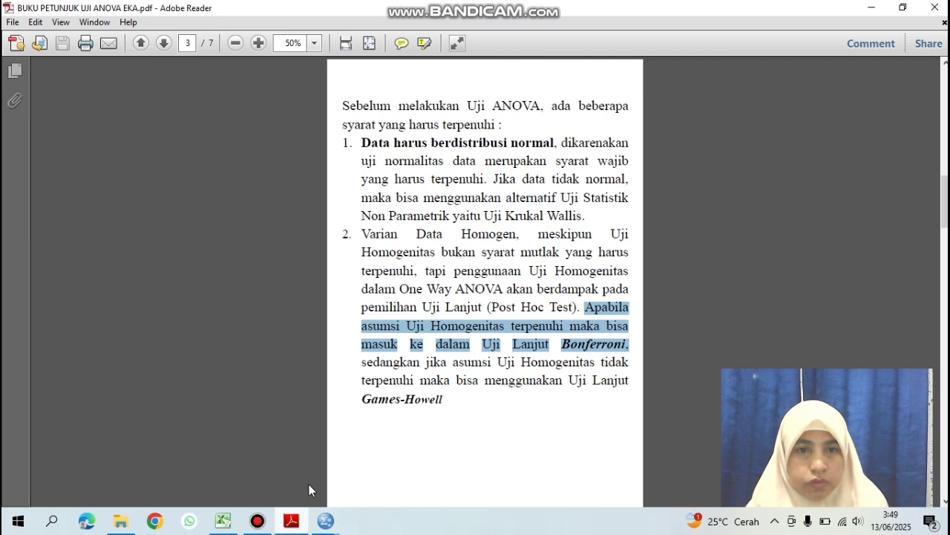
pyautogui.click(164, 45)
pyautogui.click(164, 45)
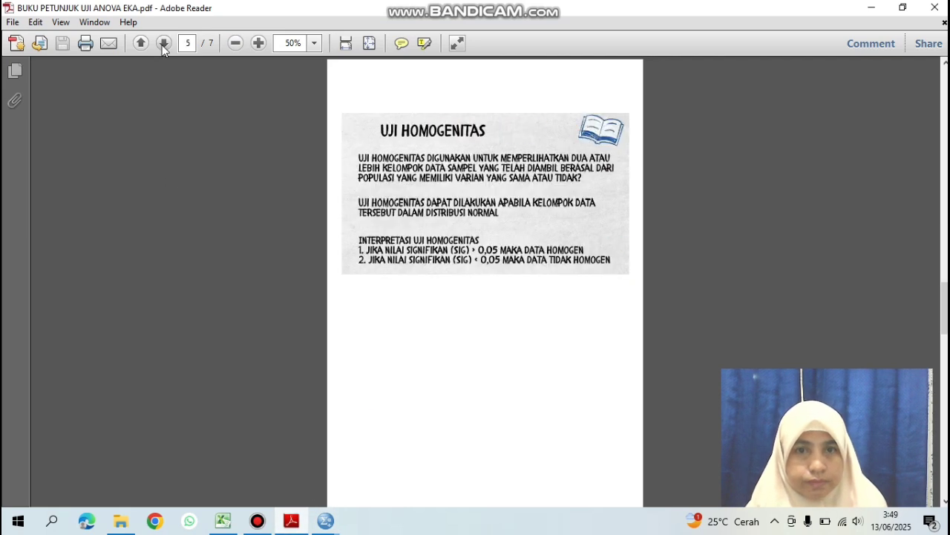
pyautogui.click(164, 45)
pyautogui.click(163, 44)
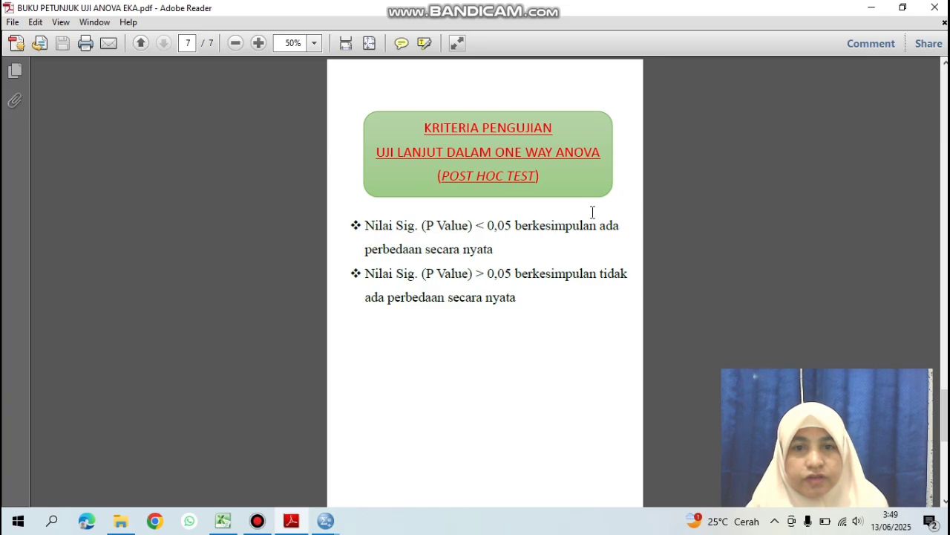
pyautogui.click(903, 7)
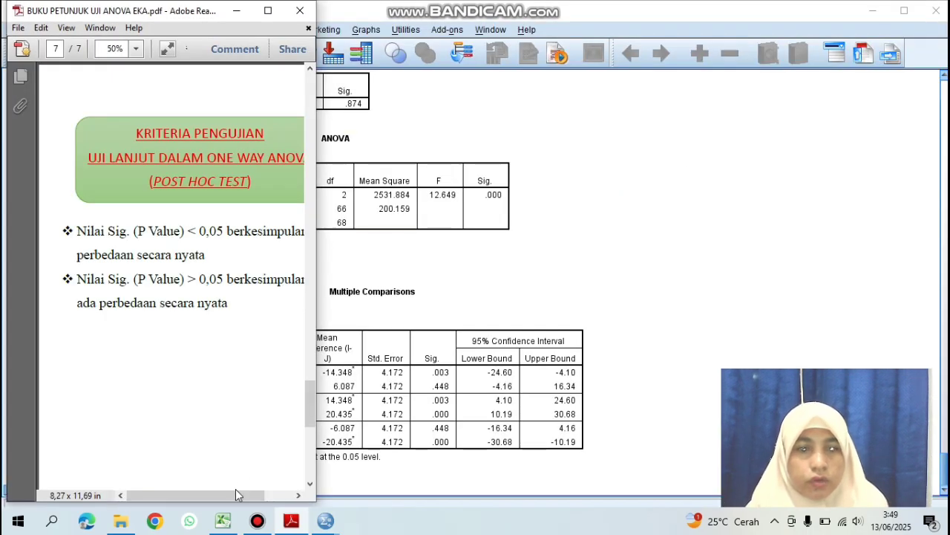
pyautogui.moveTo(236, 494); pyautogui.dragTo(254, 499)
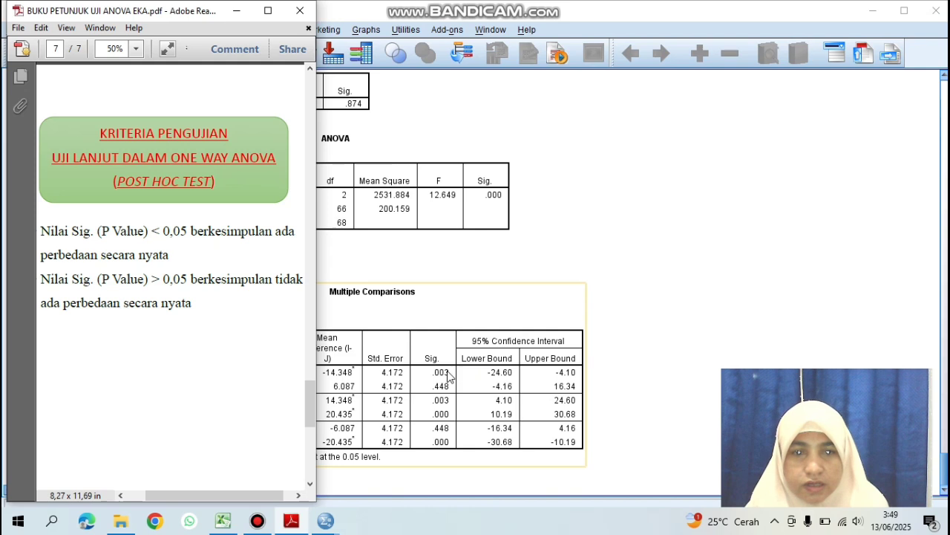
# - Compare the Sig. value for PKN and B.INDONESIA in the Multiple Comparisons table with the PDF guide's post hoc criteria
pyautogui.click(629, 336)
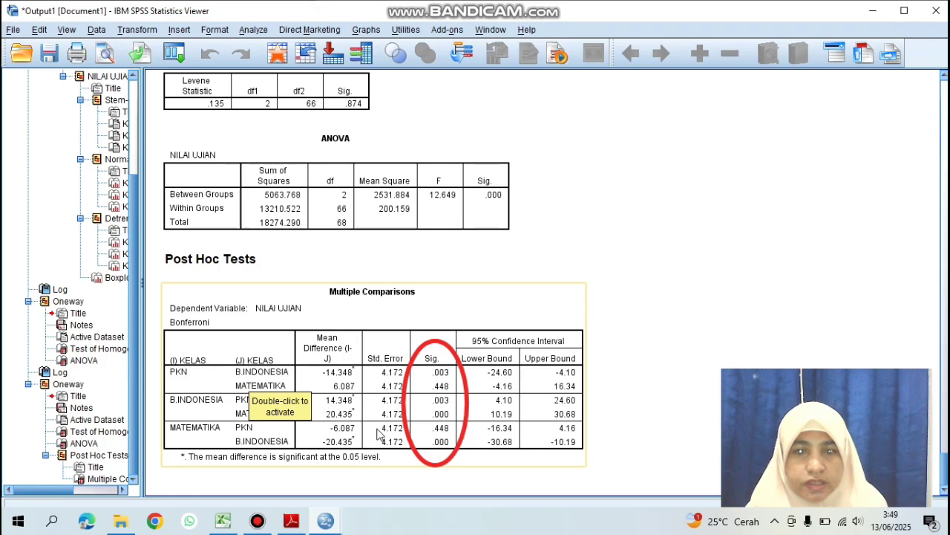
pyautogui.click(291, 520)
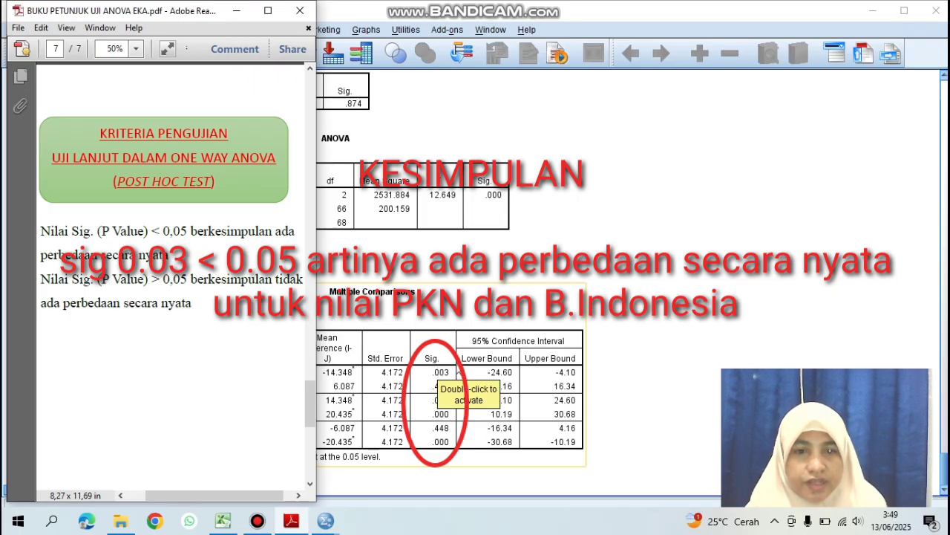
pyautogui.click(458, 371)
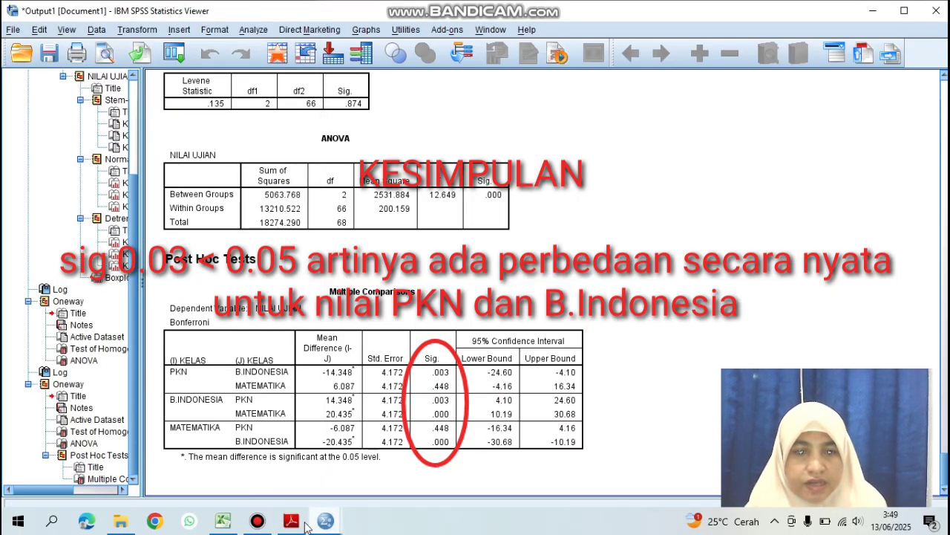
pyautogui.click(299, 522)
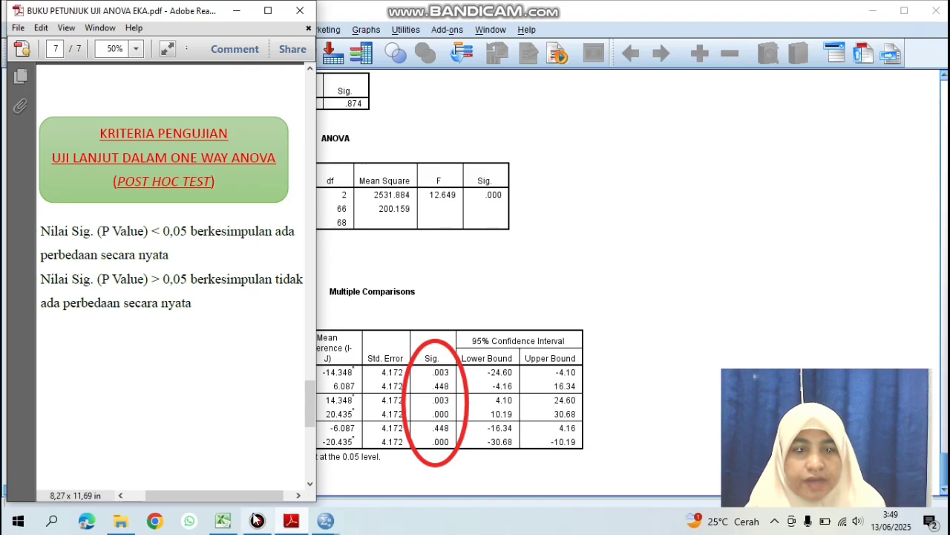
# - Review the PKN and B.INDO scores and their averages in the Excel ANOVA sheet, and return to the SPSS Multiple Comparisons table
pyautogui.click(223, 520)
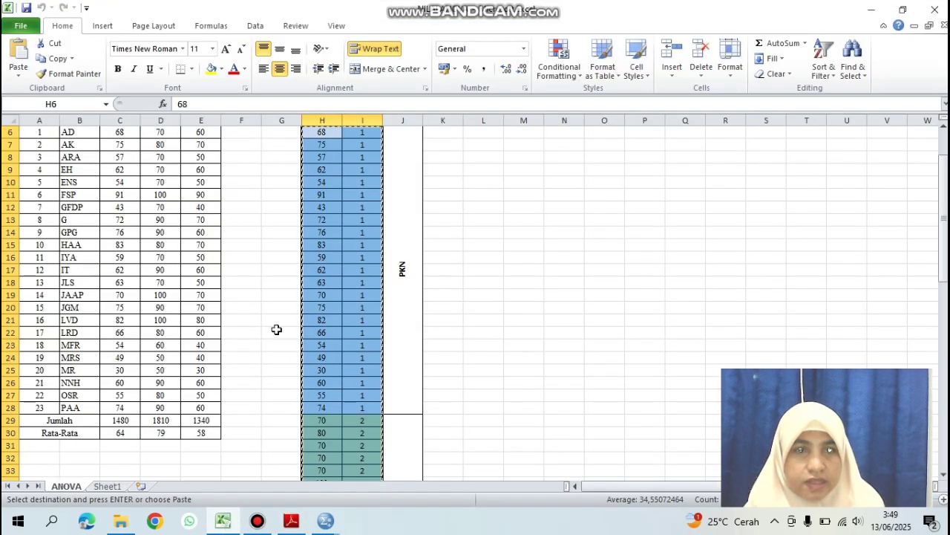
pyautogui.scroll(2, 276, 329)
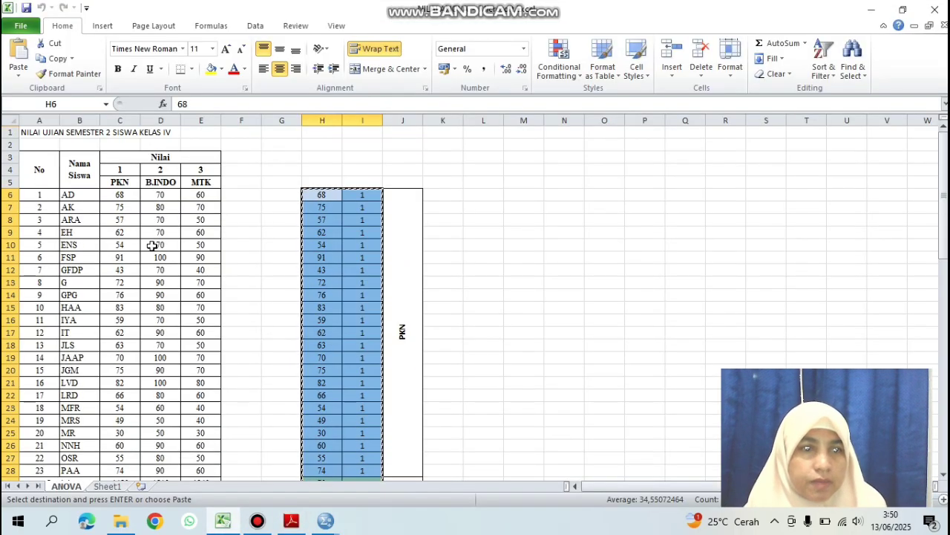
pyautogui.scroll(-1, 153, 247)
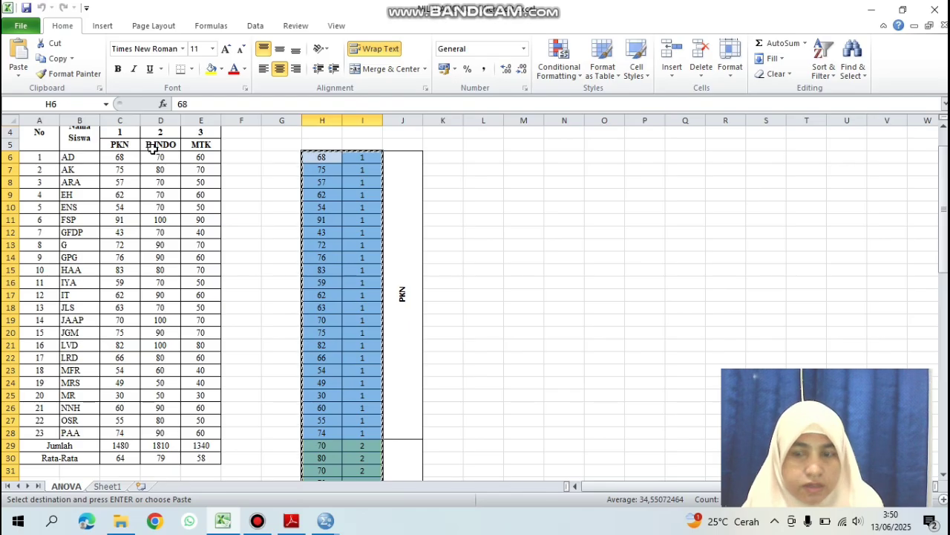
pyautogui.click(339, 512)
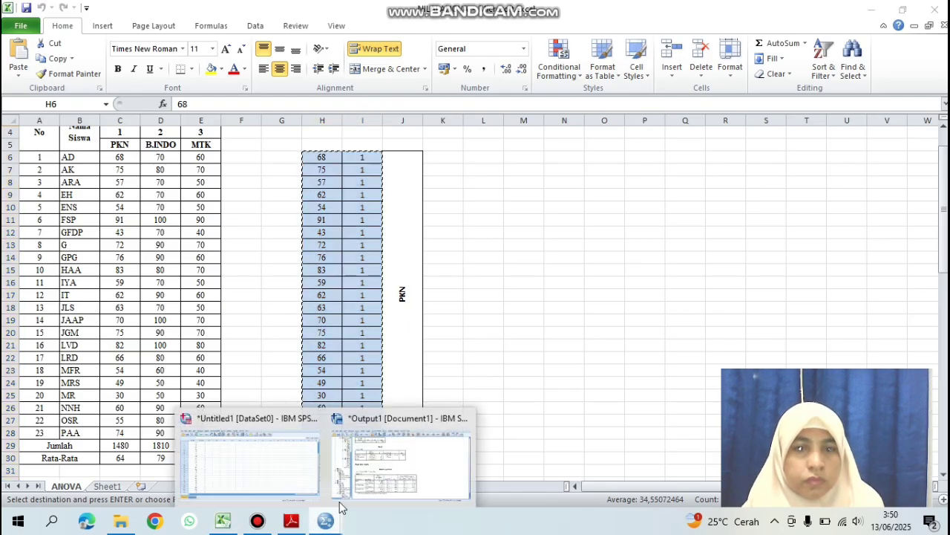
pyautogui.click(381, 457)
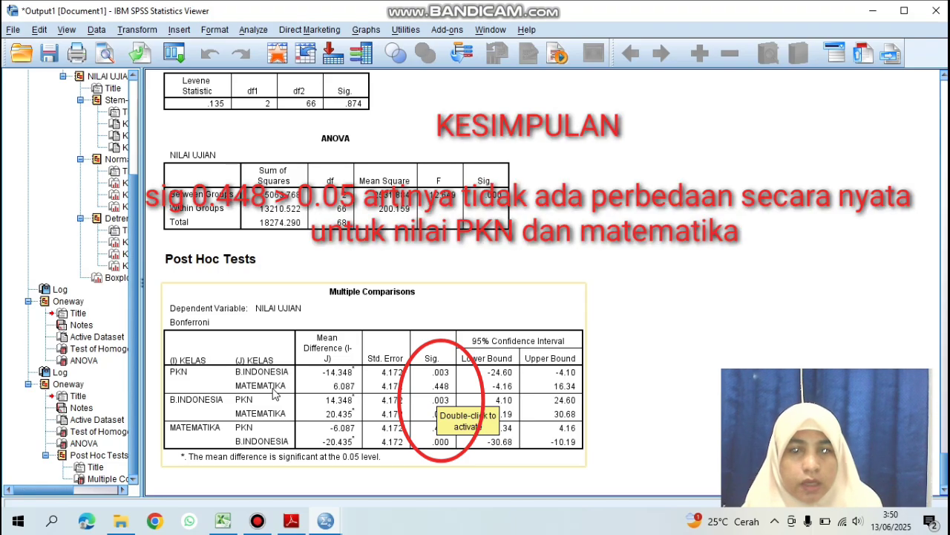
# - Check the PKN and MATEMATIKA comparison against the guide's post hoc criteria, and view both subjects' average scores in Excel
pyautogui.click(291, 521)
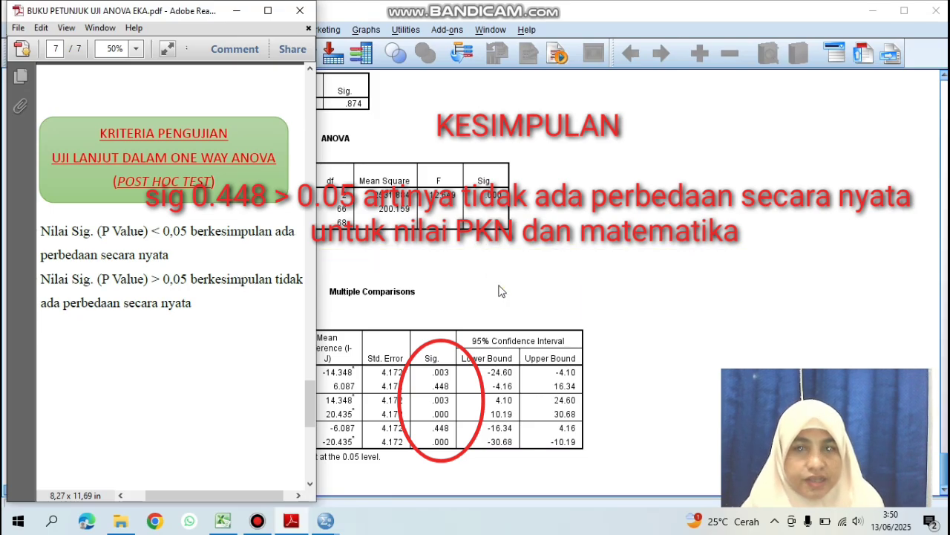
pyautogui.hotkey('alt', 'Tab')
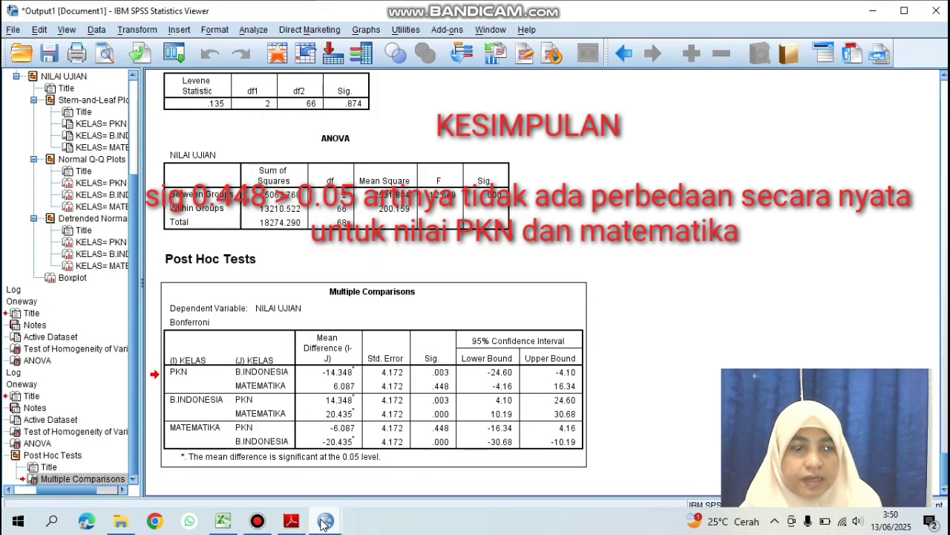
pyautogui.click(213, 522)
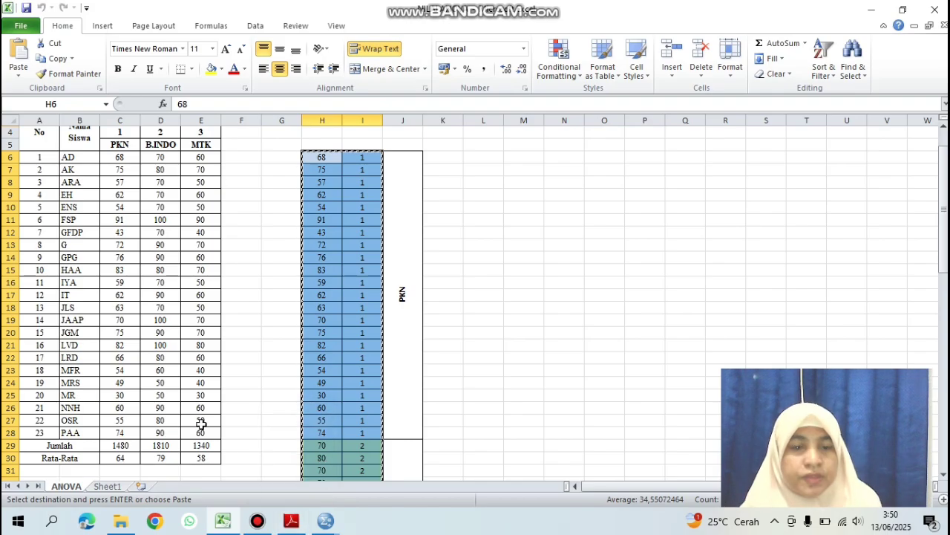
# - Check the B.INDONESIA and MATEMATIKA Sig. value in SPSS against the guide's criteria, and minimize the output to return to the PDF guide
pyautogui.click(292, 522)
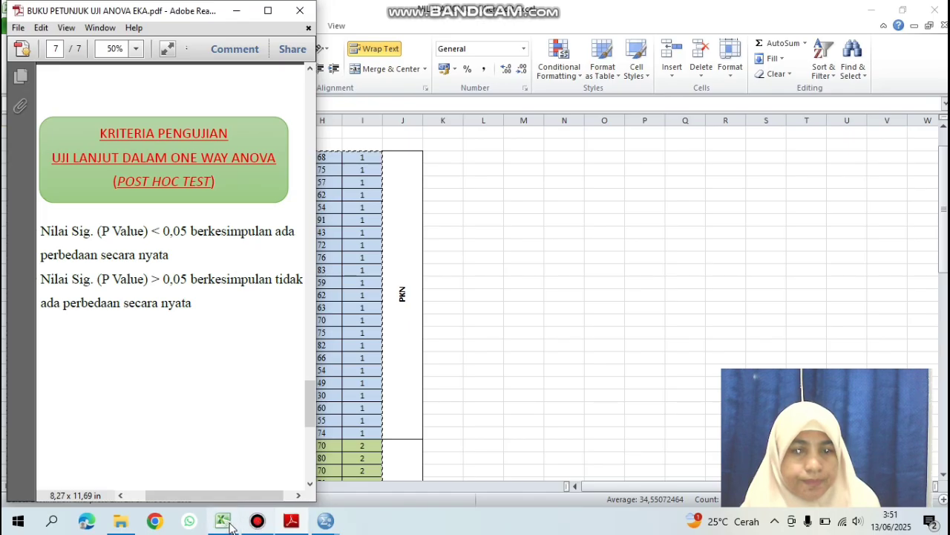
pyautogui.moveTo(272, 526)
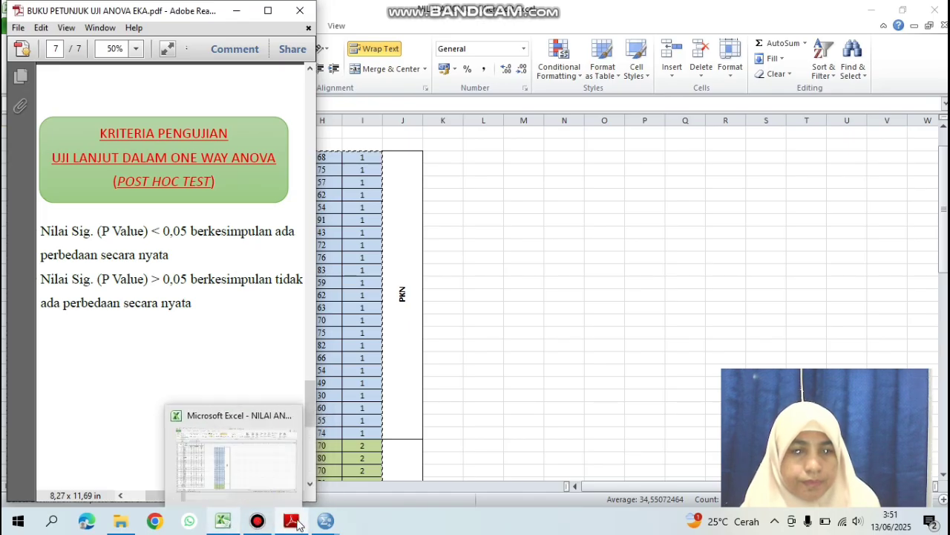
pyautogui.click(394, 461)
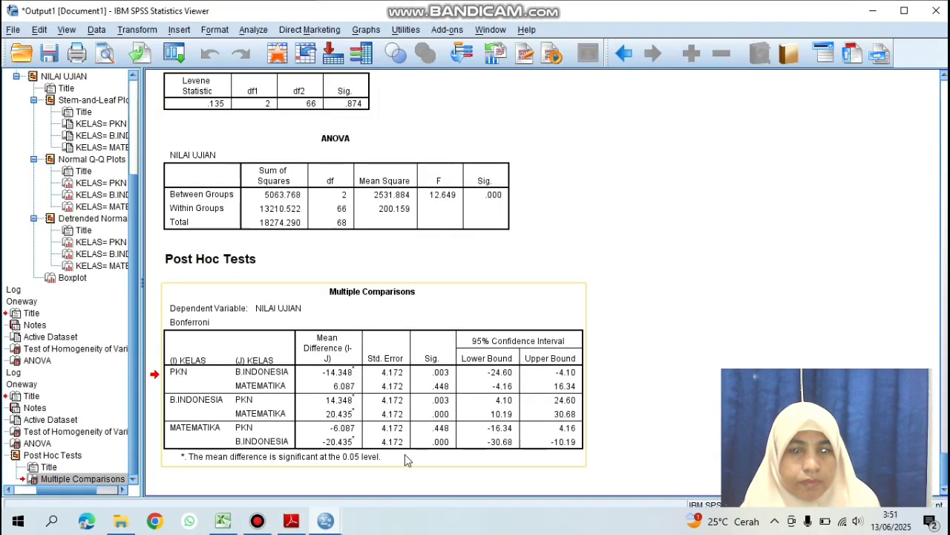
pyautogui.click(297, 524)
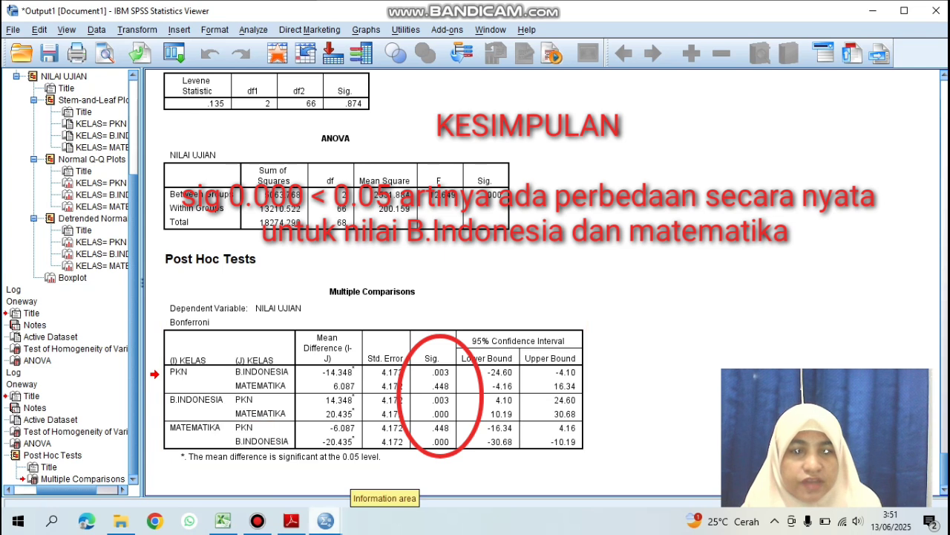
pyautogui.click(223, 521)
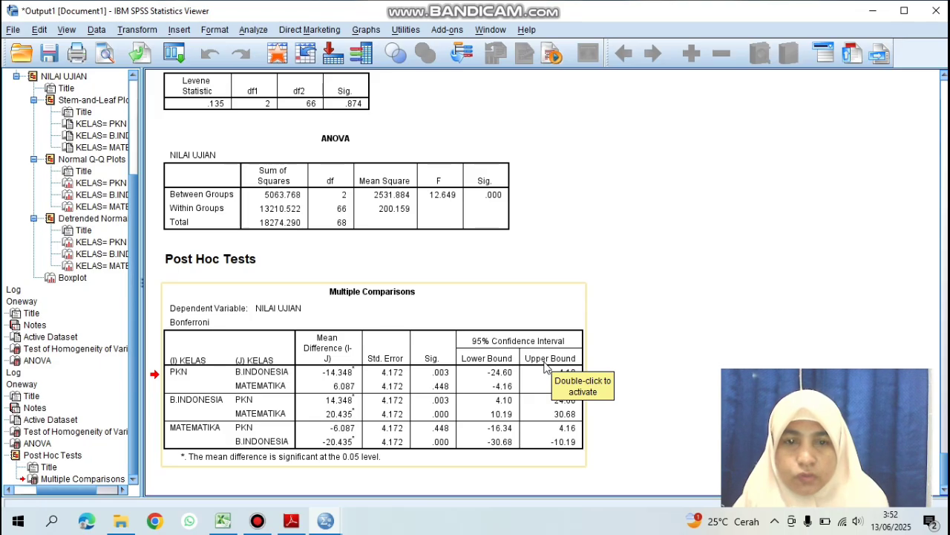
pyautogui.click(873, 10)
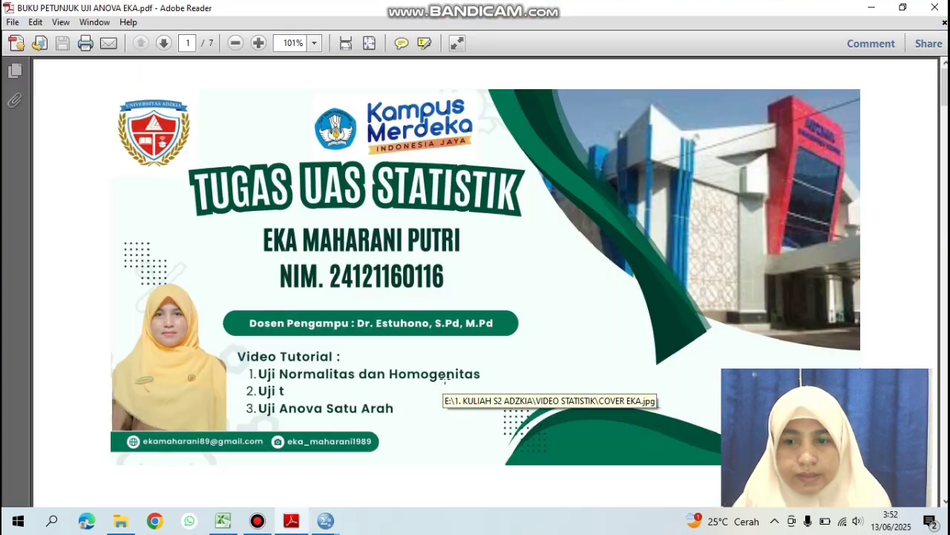